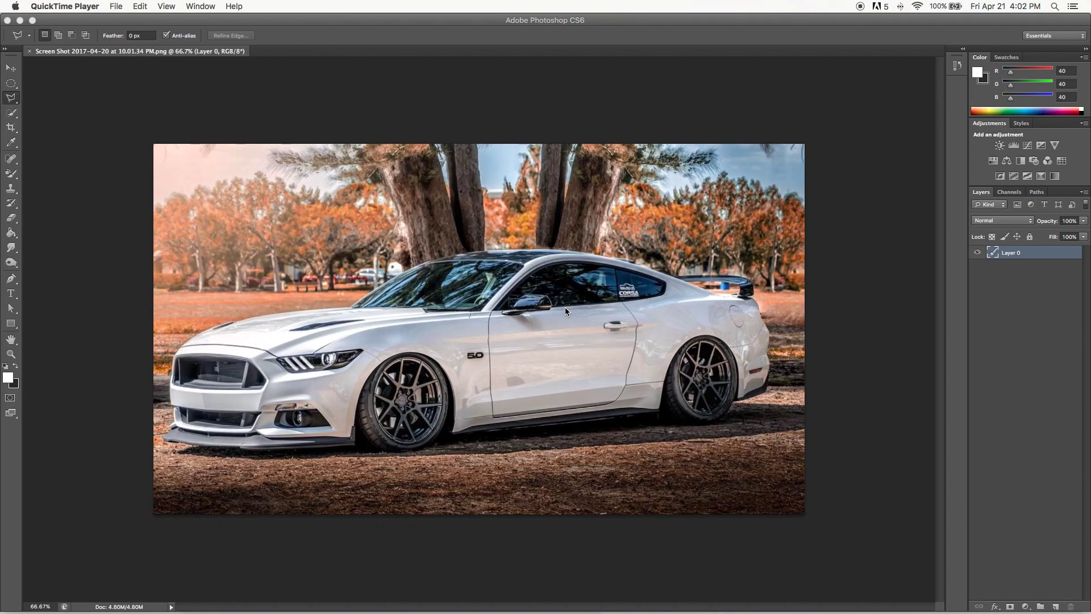
Step: Zoom to the front wheel and select its rim as a ring by subtracting an inner ellipse
{"action": "key", "text": "super+plus"}
{"action": "key", "text": "super+plus"}
{"action": "scroll", "coordinate": [550, 302], "scroll_direction": "down", "scroll_amount": 5}
{"action": "scroll", "coordinate": [551, 303], "scroll_direction": "left", "scroll_amount": 5}
{"action": "scroll", "coordinate": [551, 303], "scroll_direction": "right", "scroll_amount": 2}
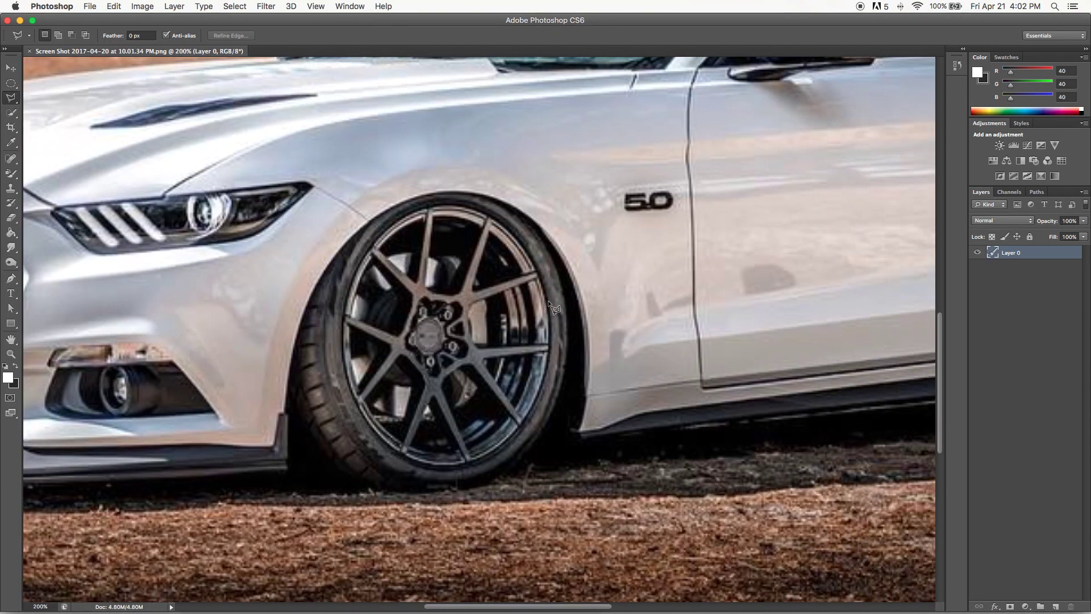
{"action": "left_click", "coordinate": [13, 86]}
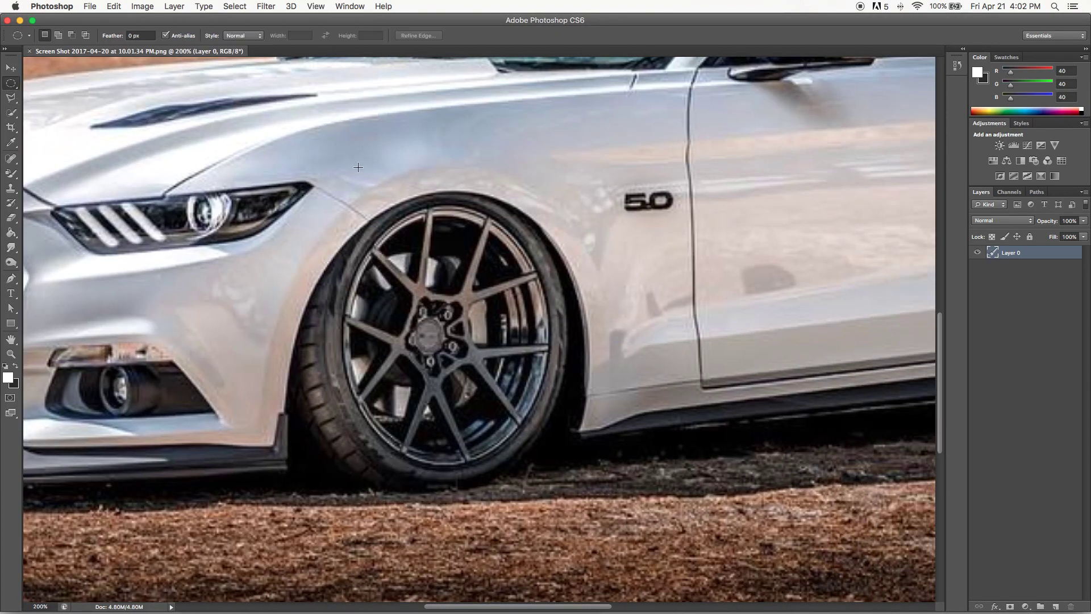
{"action": "scroll", "coordinate": [360, 171], "scroll_direction": "up", "scroll_amount": 2}
{"action": "scroll", "coordinate": [361, 176], "scroll_direction": "left", "scroll_amount": 1}
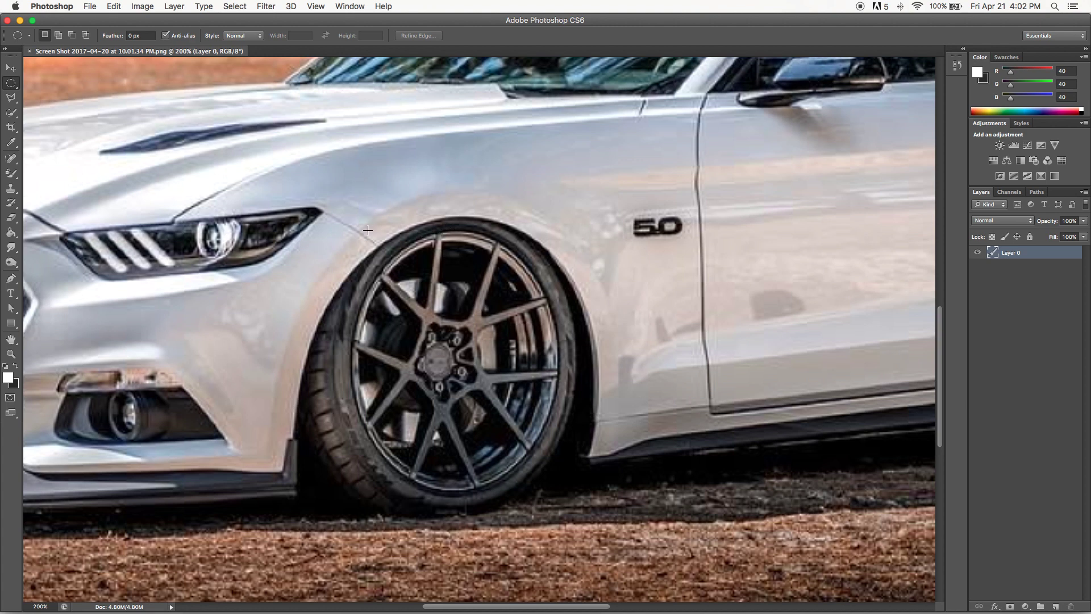
{"action": "left_click_drag", "start_coordinate": [349, 229], "coordinate": [558, 491]}
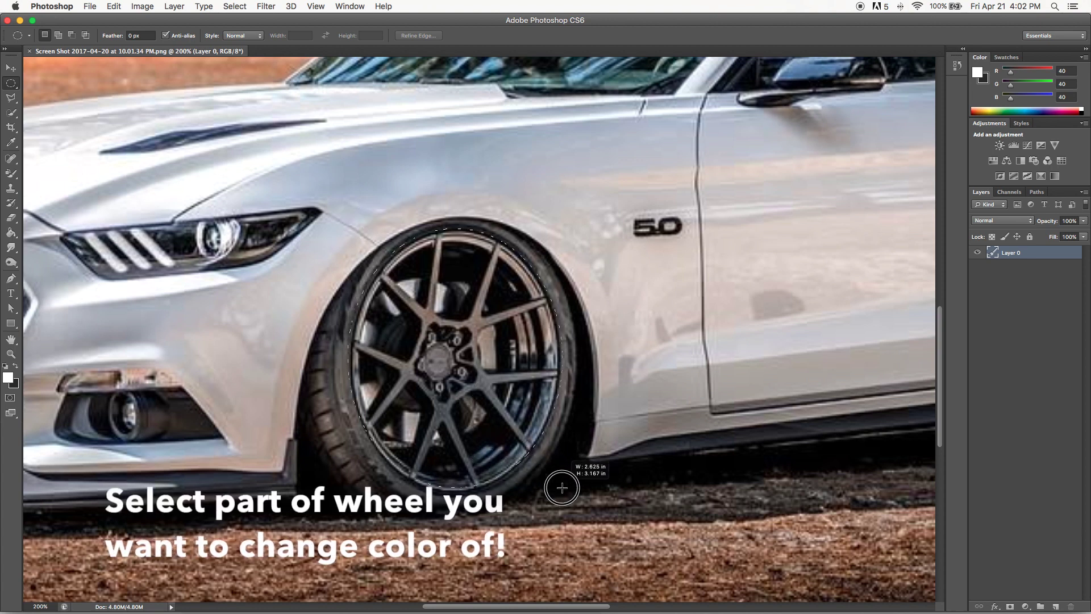
{"action": "key", "text": "alt"}
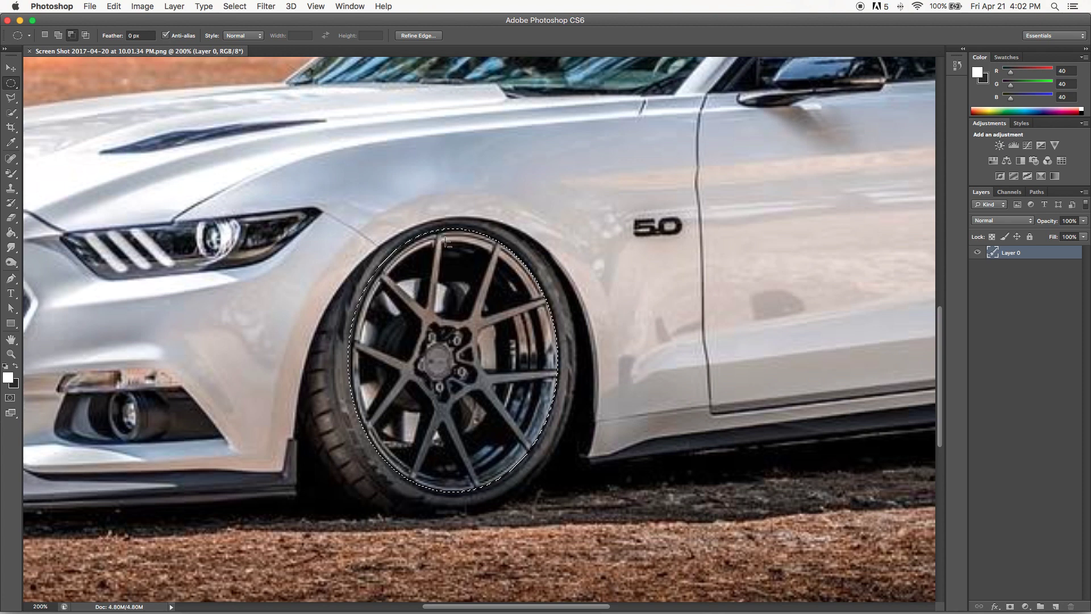
{"action": "left_click_drag", "start_coordinate": [361, 242], "coordinate": [514, 469]}
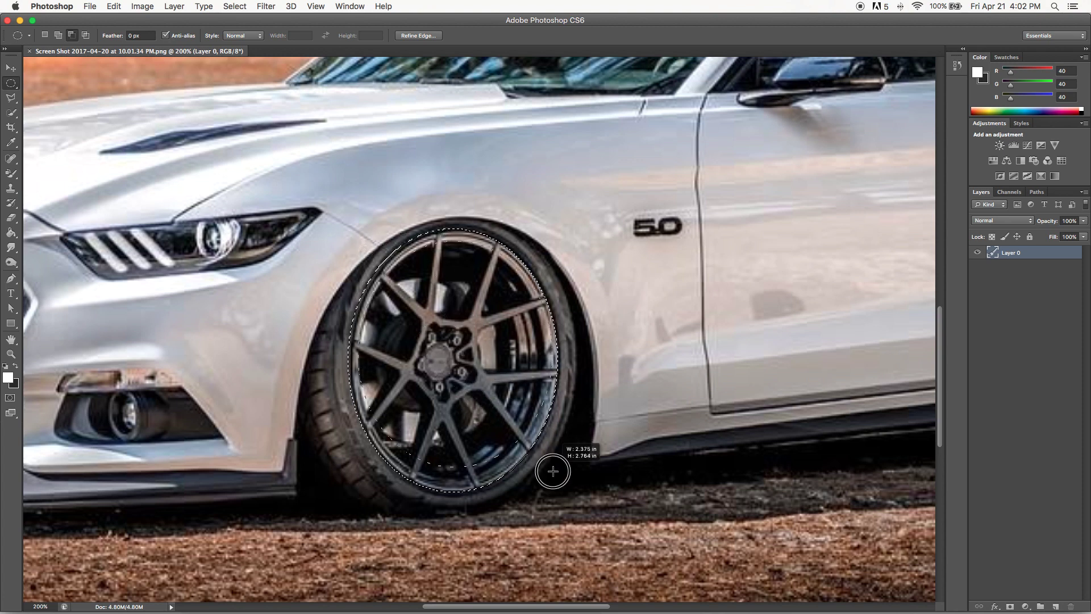
{"action": "left_click_drag", "start_coordinate": [514, 468], "coordinate": [522, 471]}
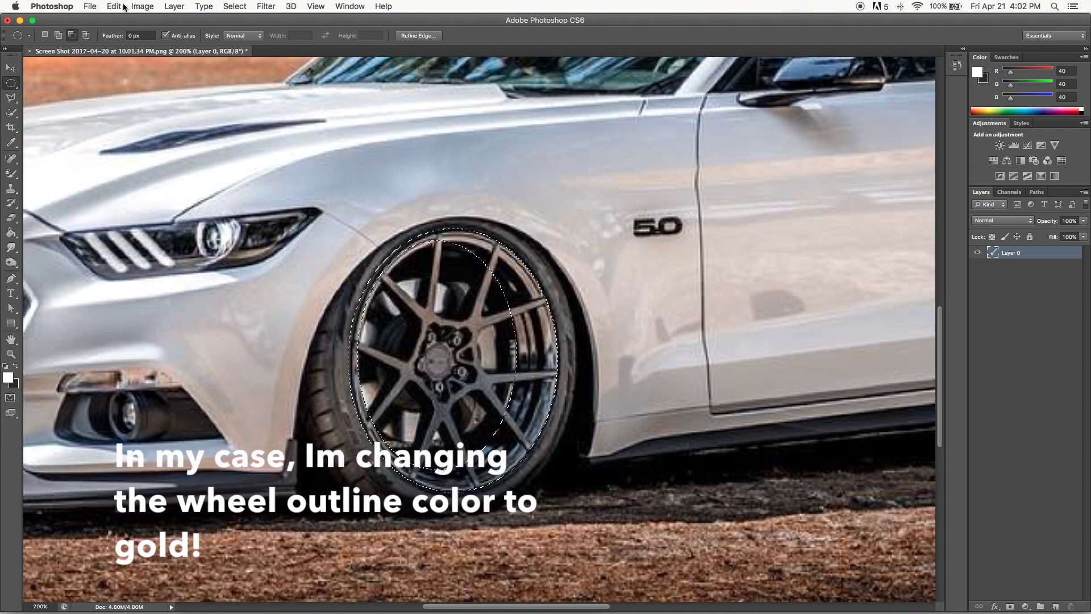
Step: Raise the rim's exposure with Image > Adjustments > Exposure to make it bright chrome
{"action": "key", "text": "v"}
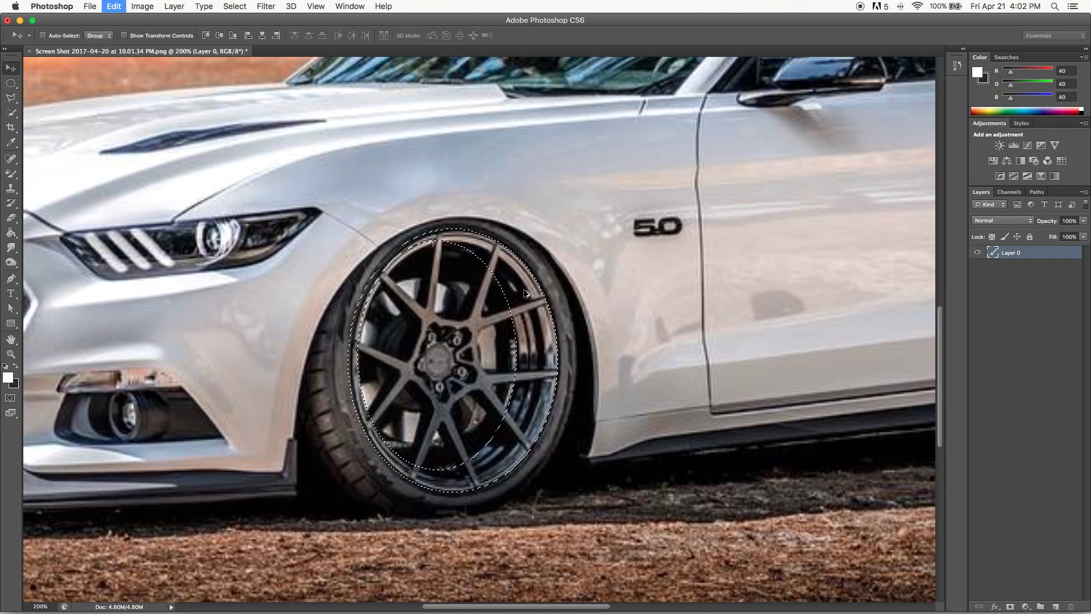
{"action": "left_click", "coordinate": [135, 4]}
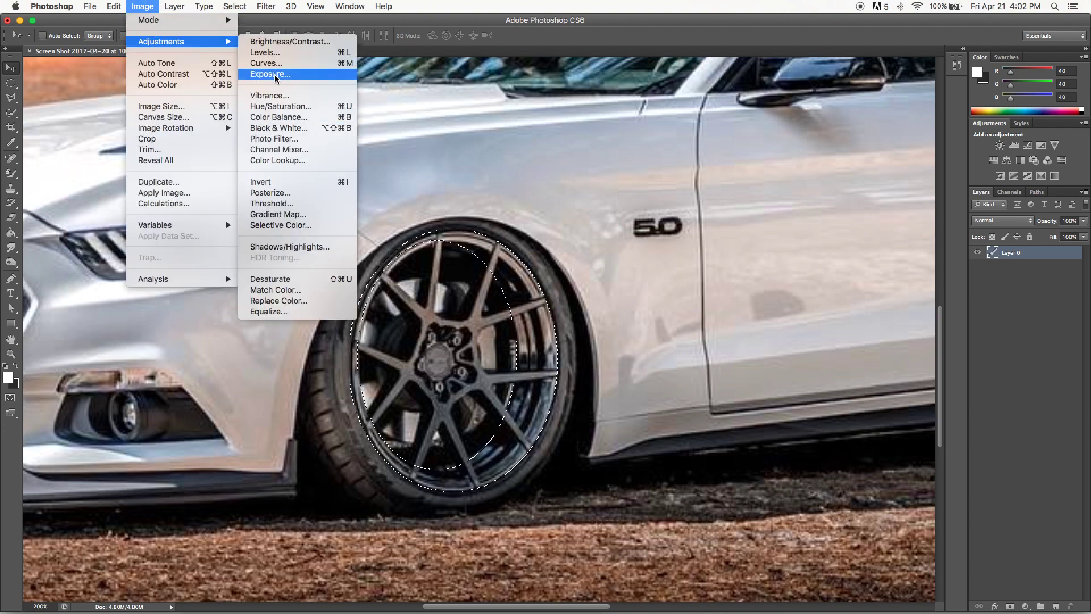
{"action": "mouse_move", "coordinate": [161, 41]}
{"action": "left_click", "coordinate": [275, 74]}
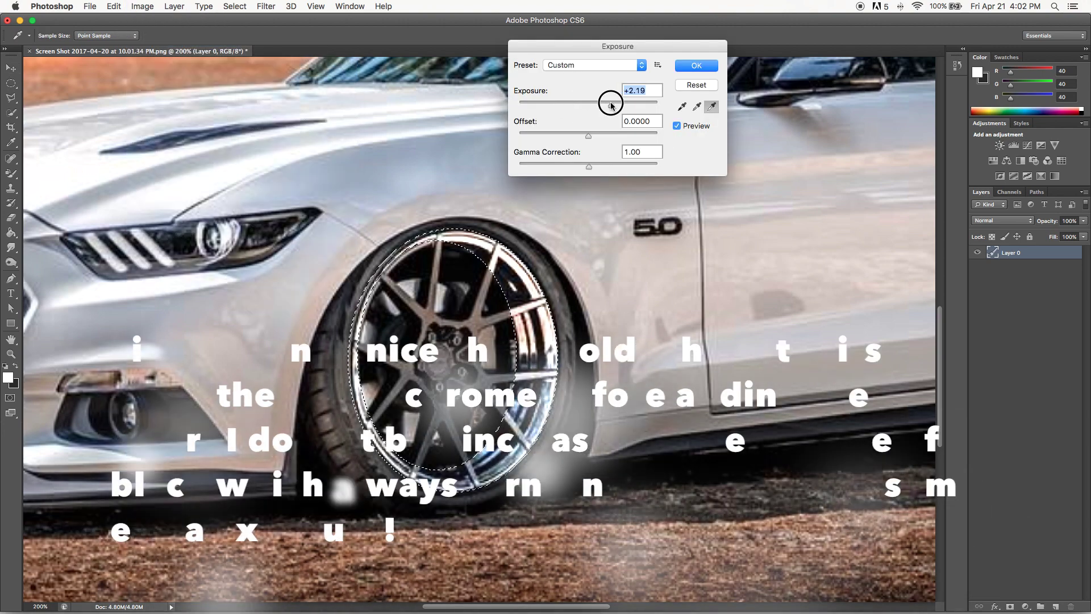
{"action": "key", "text": "Return"}
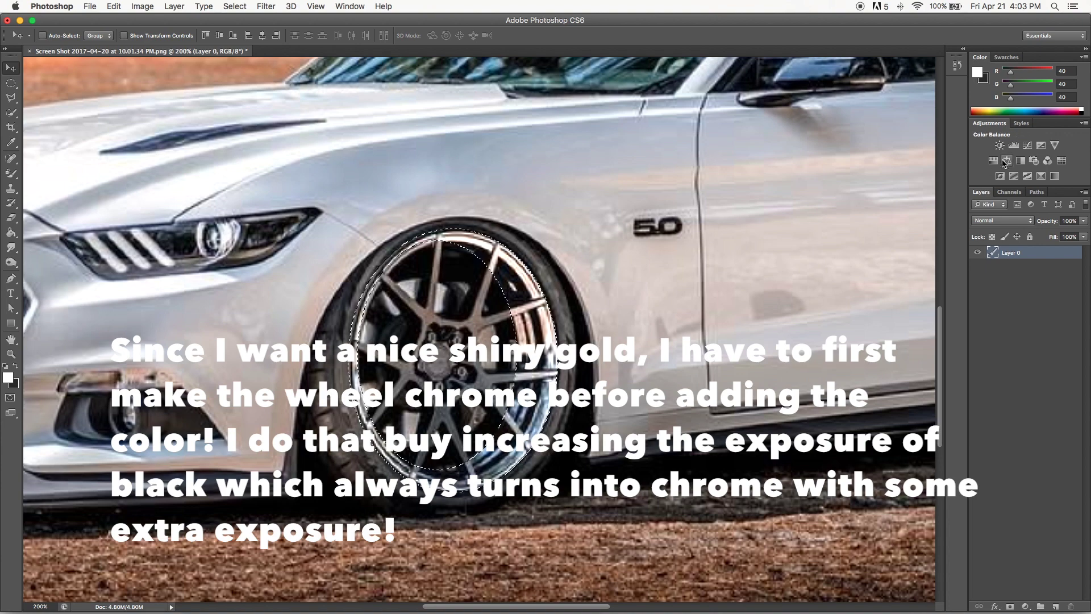
Step: Add a colorized Hue/Saturation layer tinting the front rim gold: hue 37, saturation 33, lightness -23
{"action": "left_click", "coordinate": [994, 160]}
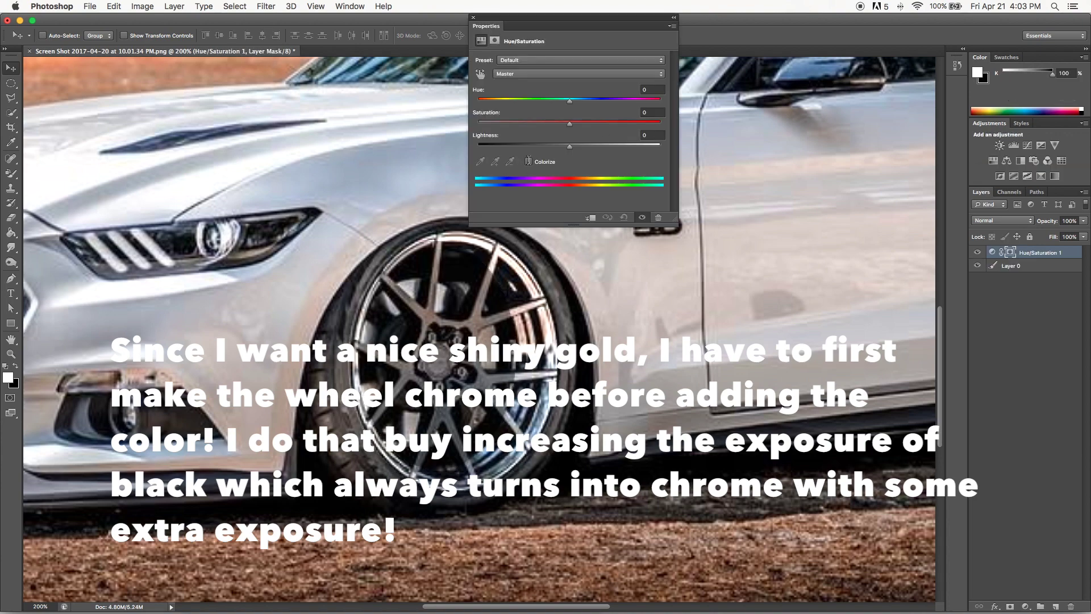
{"action": "left_click", "coordinate": [528, 163]}
{"action": "left_click", "coordinate": [496, 100]}
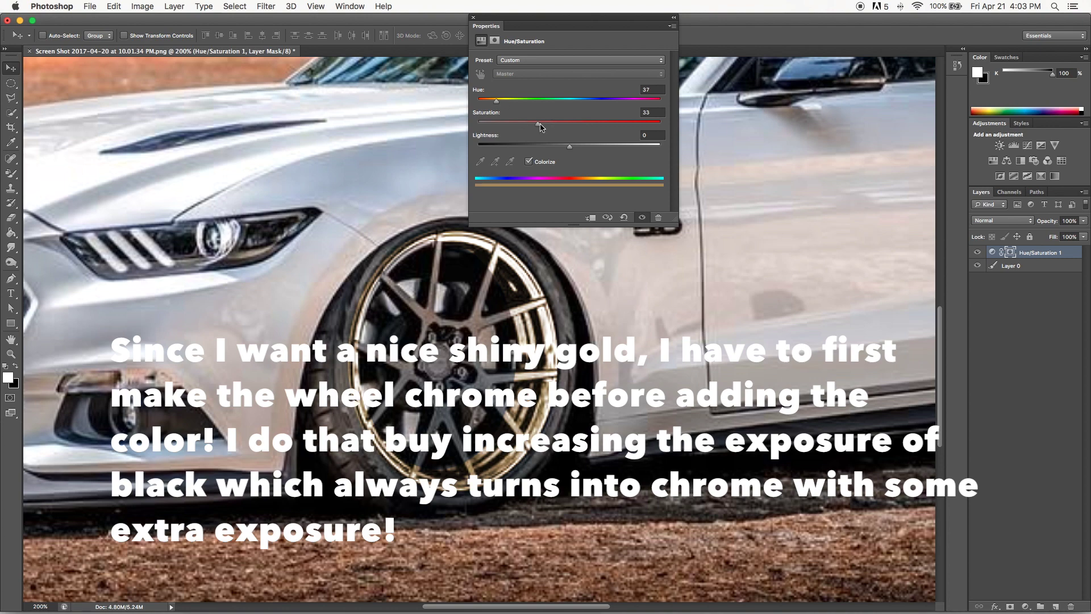
{"action": "left_click_drag", "start_coordinate": [539, 145], "coordinate": [550, 147]}
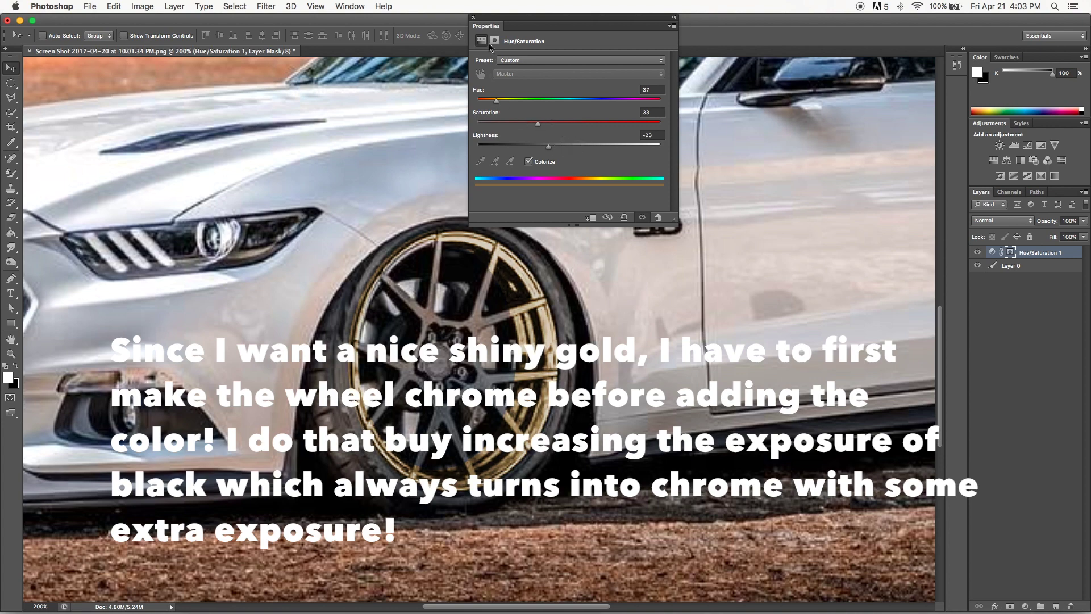
{"action": "left_click", "coordinate": [472, 19]}
{"action": "right_click", "coordinate": [1026, 252]}
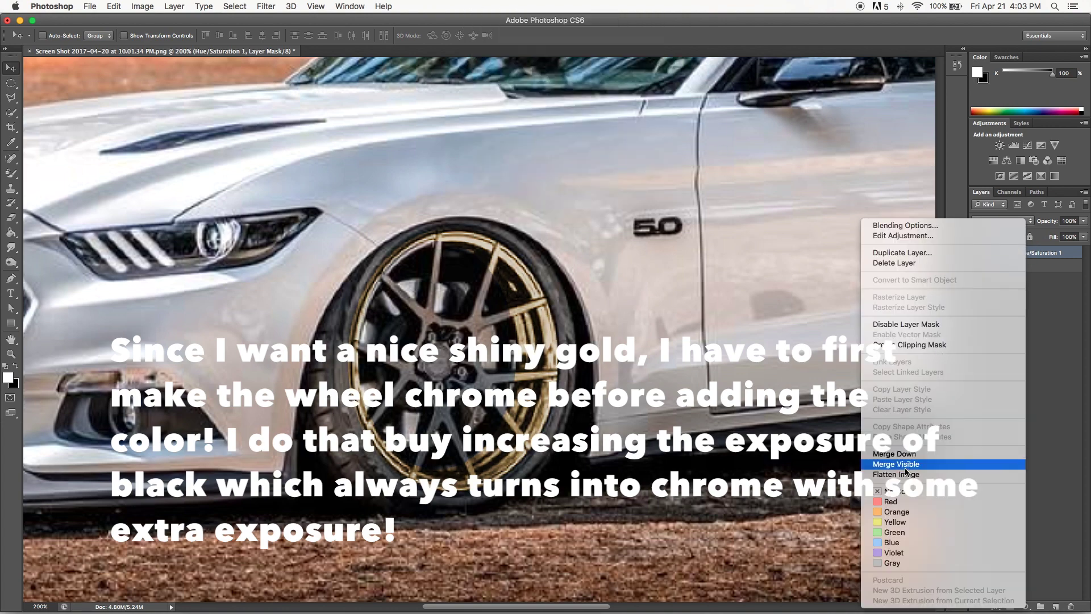
Step: Flatten the image and set up the Eraser with a tiny brush size
{"action": "left_click", "coordinate": [908, 475]}
{"action": "key", "text": "e"}
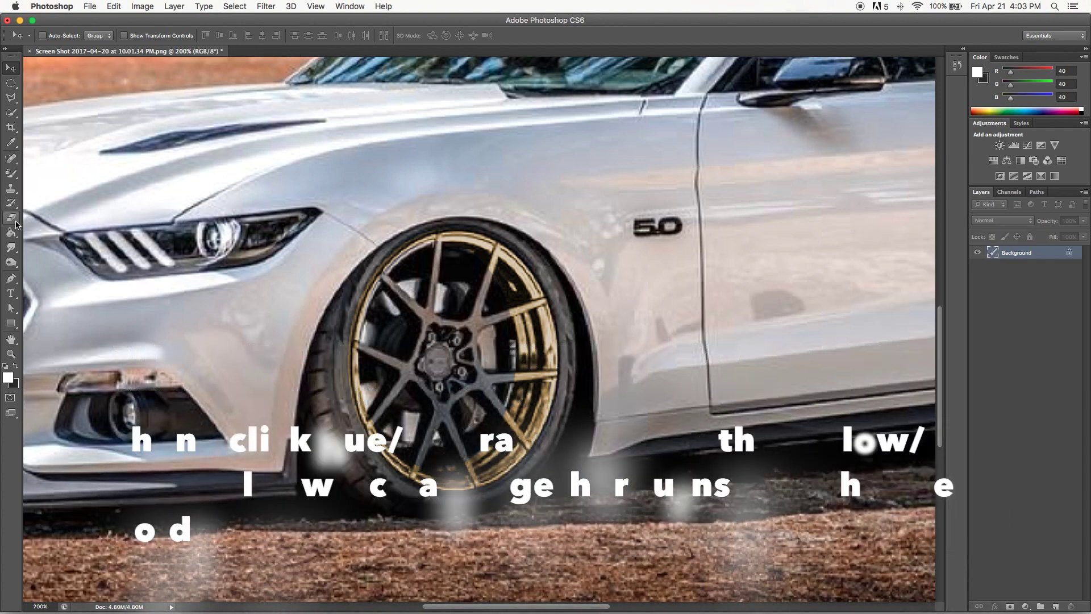
{"action": "left_click", "coordinate": [11, 217]}
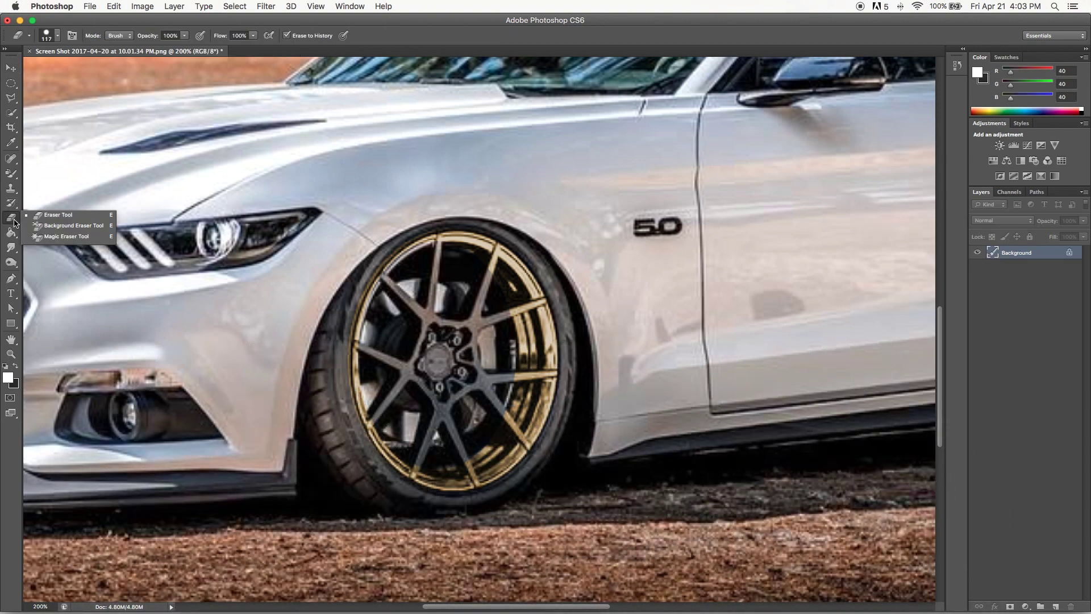
{"action": "right_click", "coordinate": [456, 386]}
{"action": "left_click_drag", "start_coordinate": [477, 413], "coordinate": [395, 399]}
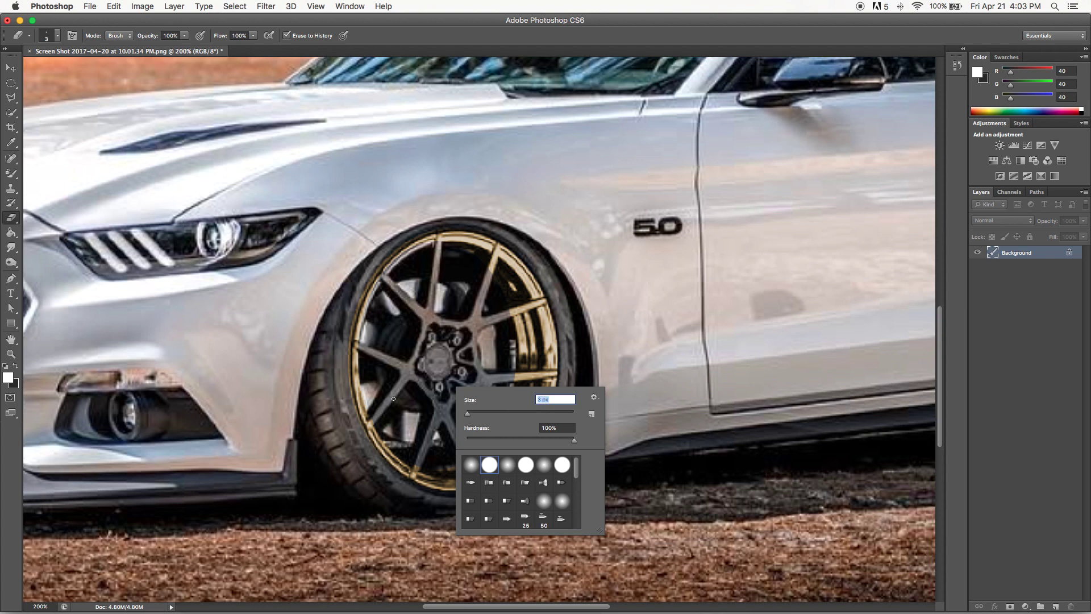
{"action": "left_click", "coordinate": [375, 421]}
{"action": "right_click", "coordinate": [445, 449]}
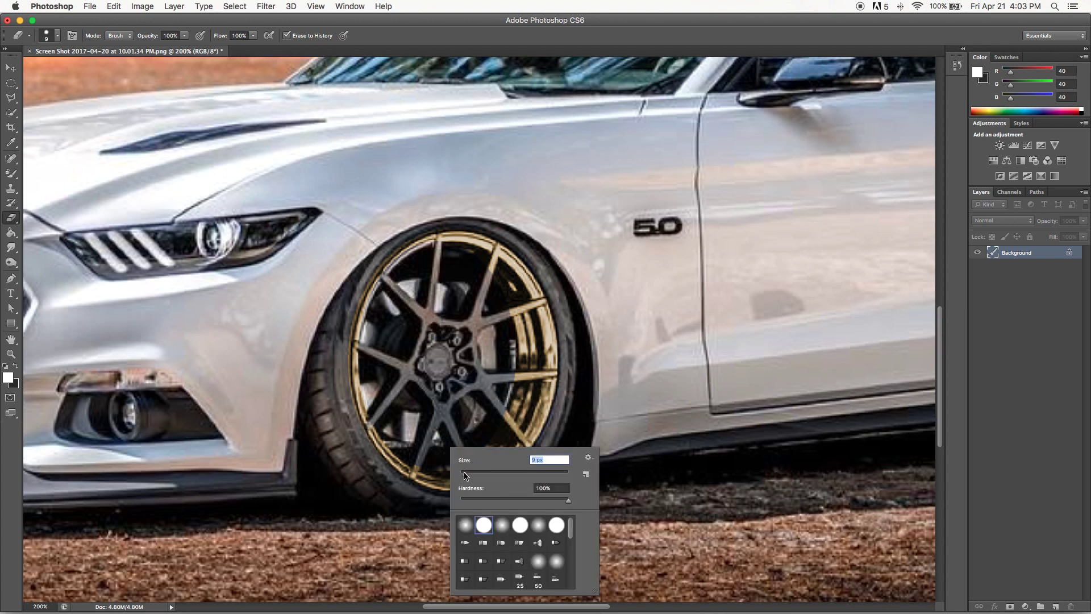
{"action": "left_click", "coordinate": [416, 467]}
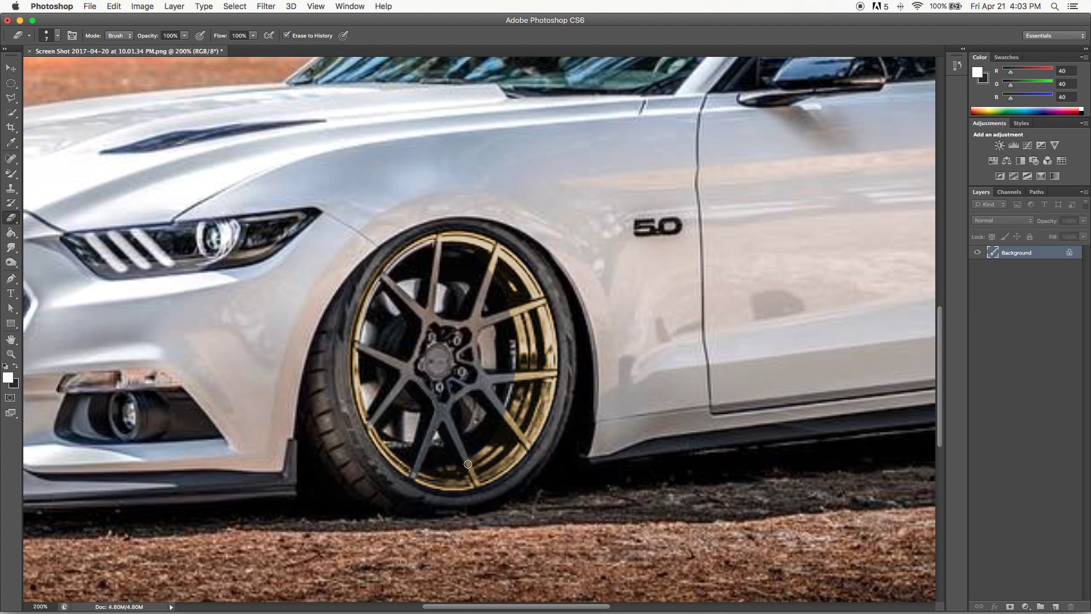
Step: Erase the gold tint from the lower, middle and upper-right spokes of the front wheel
{"action": "left_click_drag", "start_coordinate": [505, 414], "coordinate": [533, 446]}
{"action": "left_click_drag", "start_coordinate": [518, 377], "coordinate": [556, 371]}
{"action": "left_click_drag", "start_coordinate": [526, 305], "coordinate": [551, 301]}
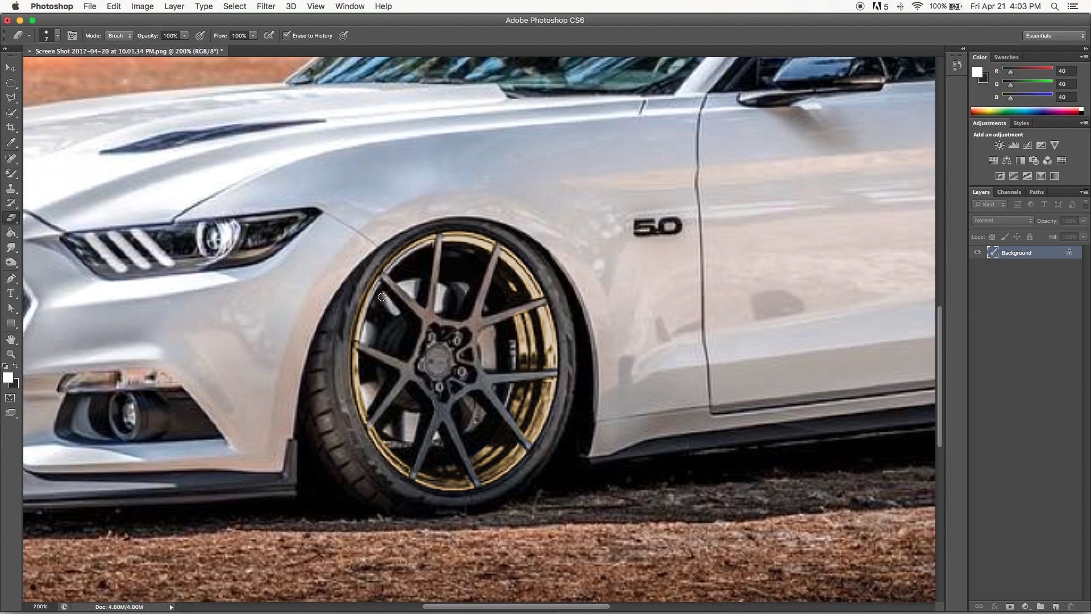
Step: Zoom in to 300% on the rear wheel and draw an elliptical marquee around its rim
{"action": "scroll", "coordinate": [410, 326], "scroll_direction": "down", "scroll_amount": 5}
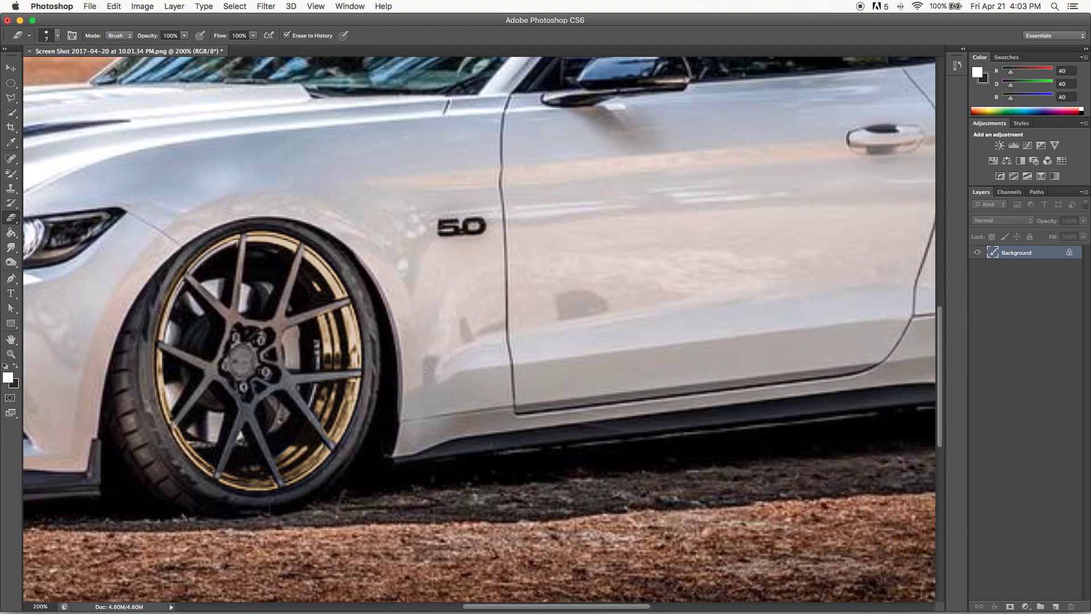
{"action": "scroll", "coordinate": [427, 369], "scroll_direction": "down", "scroll_amount": 1}
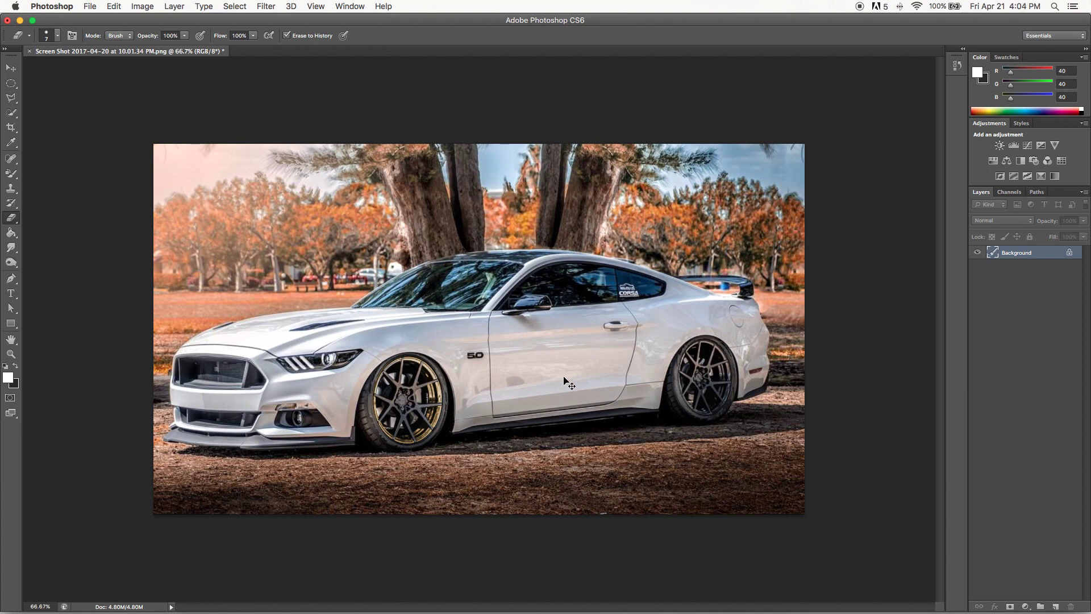
{"action": "scroll", "coordinate": [567, 384], "scroll_direction": "up", "scroll_amount": 2}
{"action": "scroll", "coordinate": [562, 375], "scroll_direction": "up", "scroll_amount": 1}
{"action": "scroll", "coordinate": [562, 370], "scroll_direction": "left", "scroll_amount": 10}
{"action": "scroll", "coordinate": [561, 370], "scroll_direction": "left", "scroll_amount": 10}
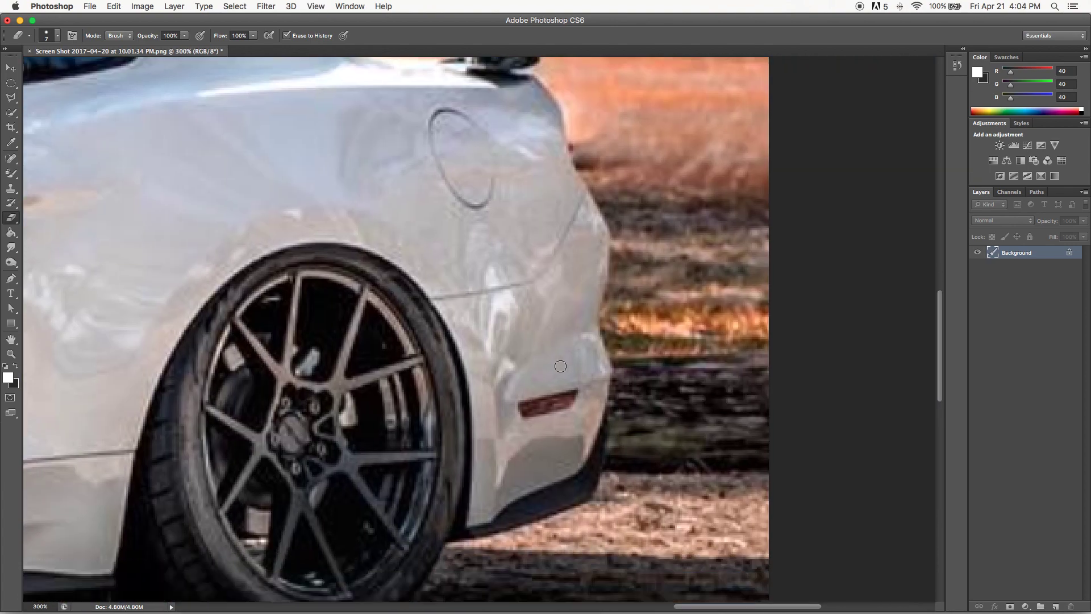
{"action": "scroll", "coordinate": [561, 370], "scroll_direction": "down", "scroll_amount": 3}
{"action": "scroll", "coordinate": [562, 370], "scroll_direction": "down", "scroll_amount": 2}
{"action": "left_click", "coordinate": [11, 84]}
{"action": "scroll", "coordinate": [48, 87], "scroll_direction": "left", "scroll_amount": 5}
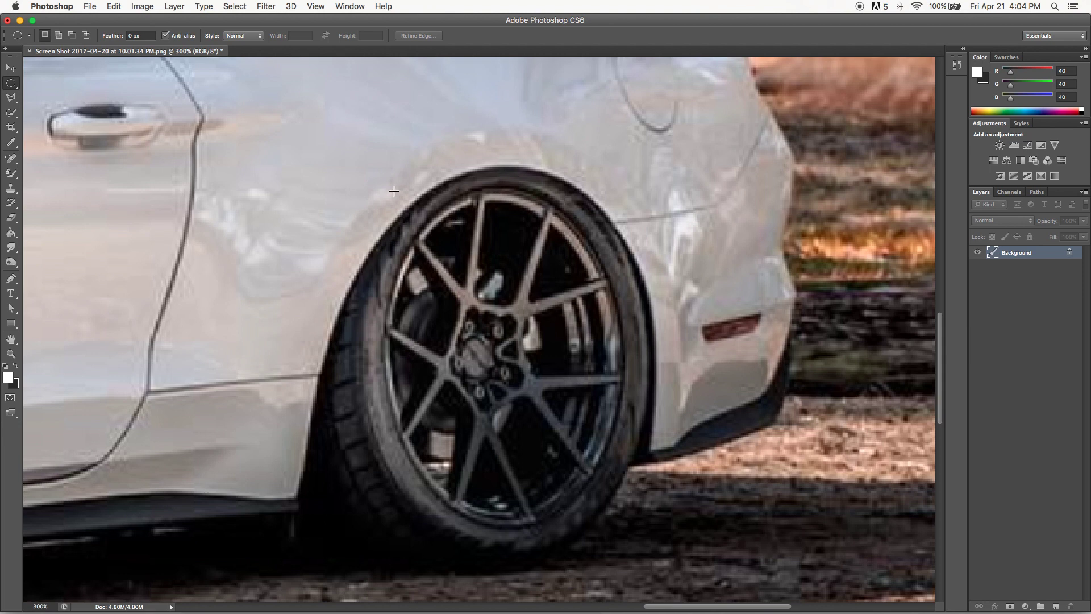
{"action": "left_click_drag", "start_coordinate": [388, 191], "coordinate": [623, 526]}
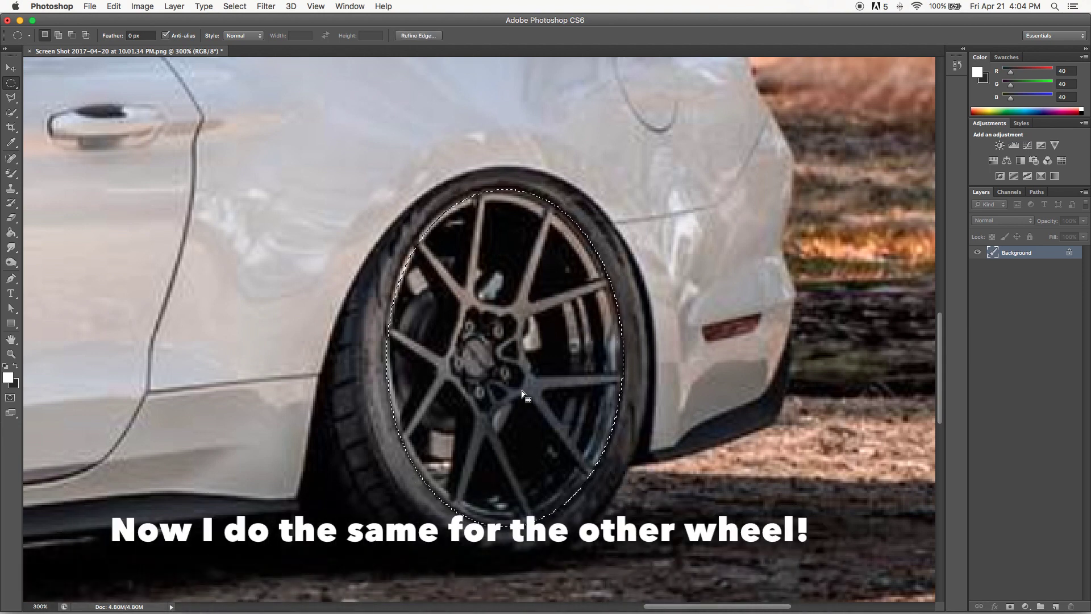
Step: Alt-drag a smaller inner ellipse to trim the rear rim selection down to a ring
{"action": "key", "text": "alt"}
{"action": "mouse_move", "coordinate": [487, 233]}
{"action": "left_mouse_down"}
{"action": "mouse_move", "coordinate": [598, 465]}
{"action": "mouse_move", "coordinate": [565, 503]}
{"action": "left_mouse_up"}
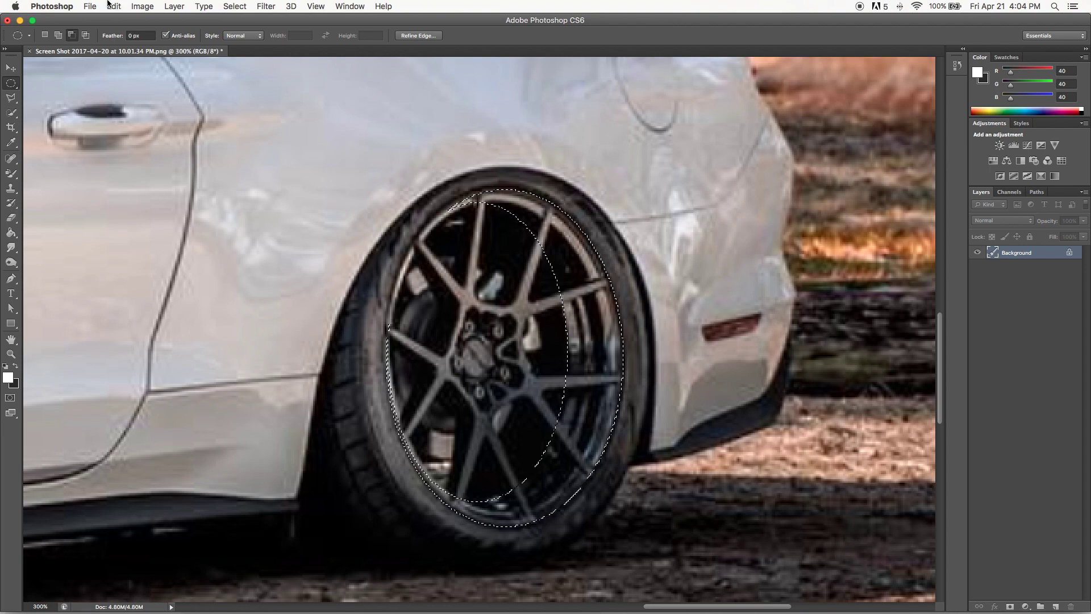
{"action": "left_click", "coordinate": [142, 5]}
{"action": "left_click", "coordinate": [261, 75]}
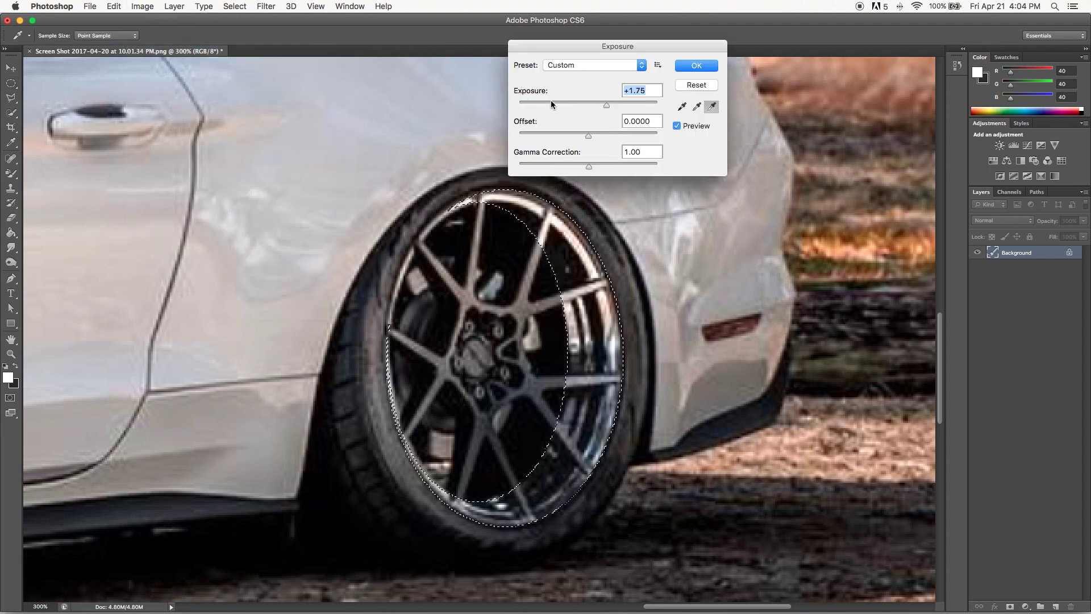
Step: Brighten the rear rim with Exposure +1.76, then colorize it gold: hue 41, saturation 33, lightness -23
{"action": "left_click_drag", "start_coordinate": [606, 105], "coordinate": [610, 105]}
{"action": "left_click", "coordinate": [696, 65]}
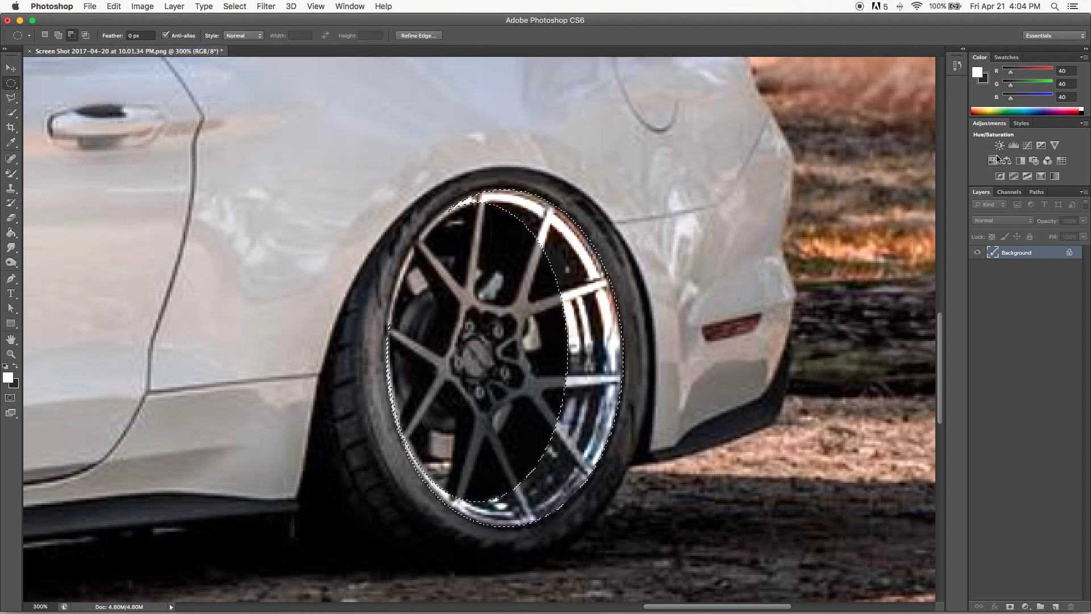
{"action": "left_click", "coordinate": [998, 159]}
{"action": "left_click", "coordinate": [528, 162]}
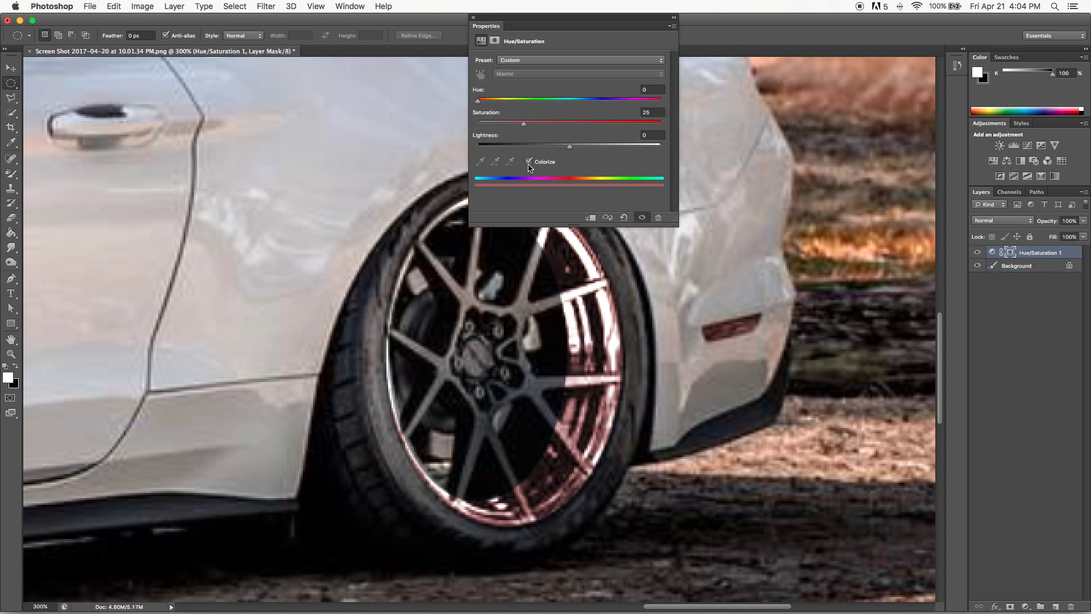
{"action": "left_click_drag", "start_coordinate": [495, 102], "coordinate": [498, 103]}
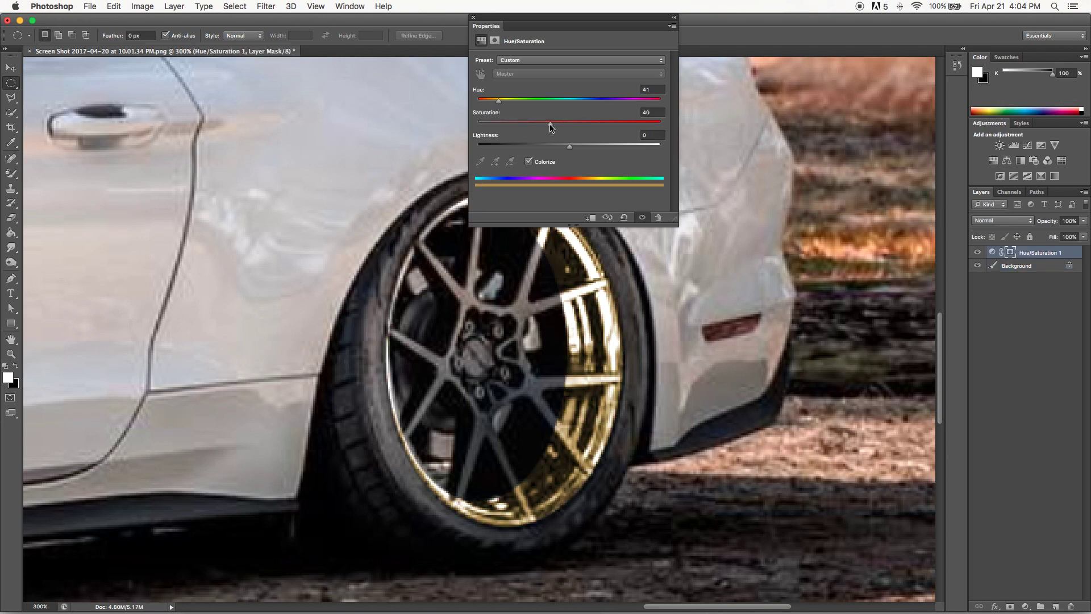
{"action": "left_click_drag", "start_coordinate": [556, 147], "coordinate": [537, 141]}
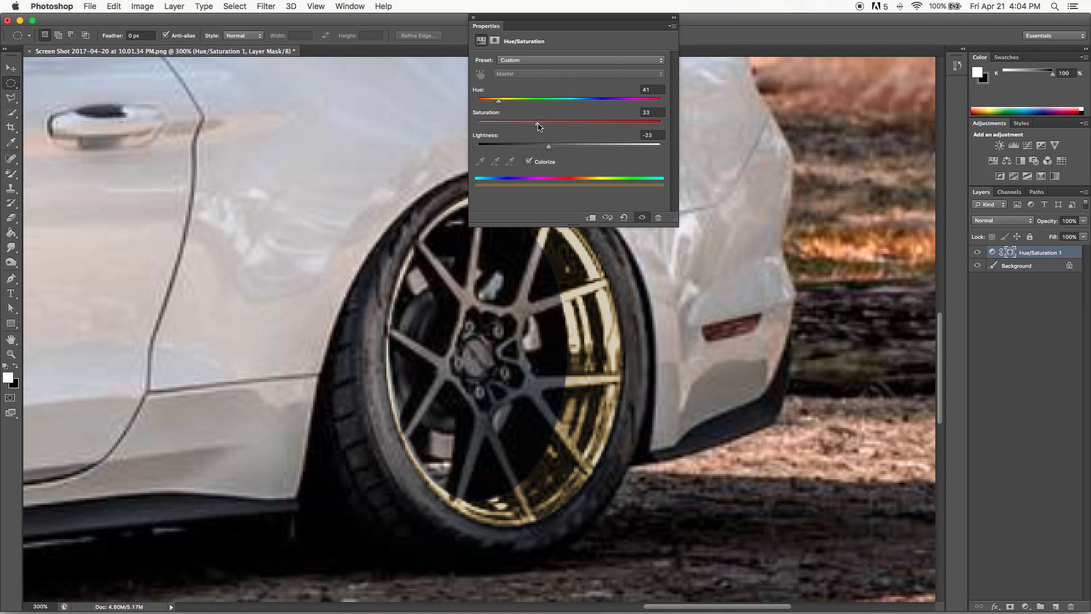
{"action": "left_click", "coordinate": [473, 18]}
{"action": "right_click", "coordinate": [1051, 258]}
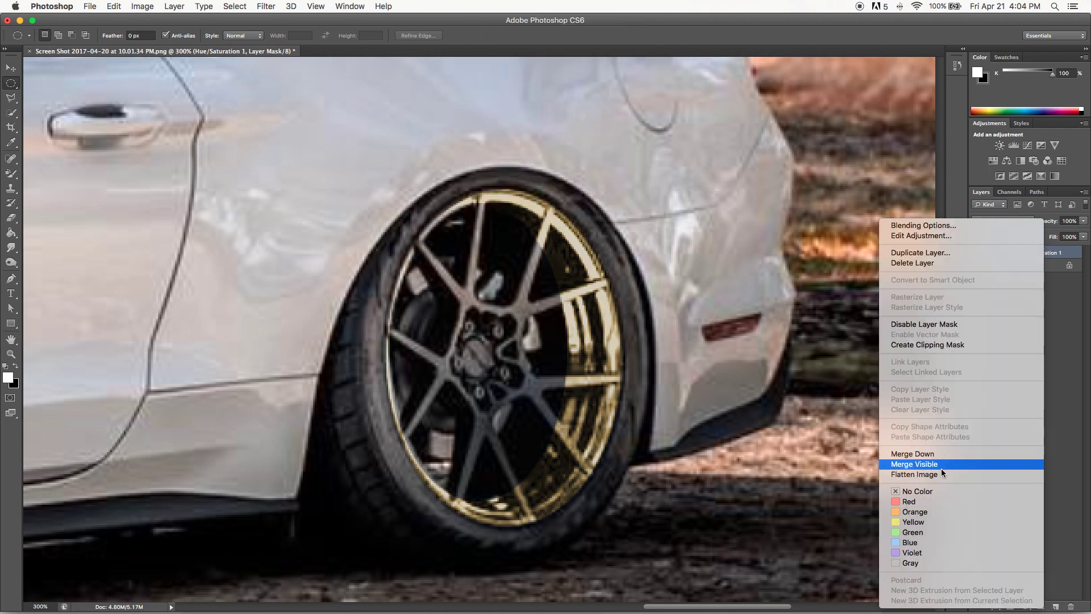
Step: Merge visible layers, then erase stray gold from the rear spokes and lower rim with Erase to History
{"action": "left_click", "coordinate": [1040, 464]}
{"action": "left_click", "coordinate": [11, 219]}
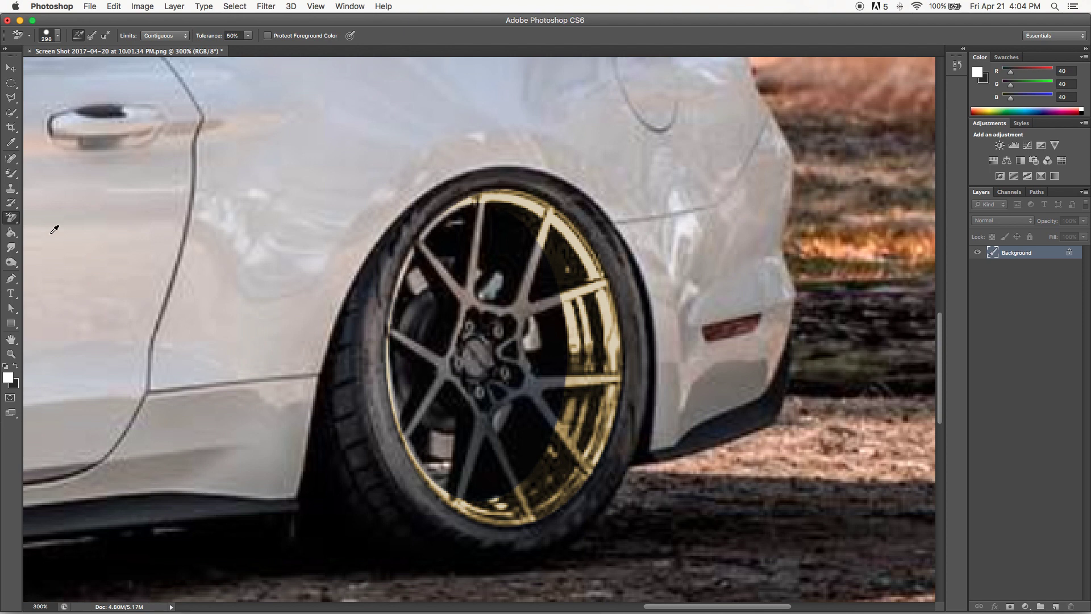
{"action": "key", "text": "shift+e"}
{"action": "key", "text": "shift+e"}
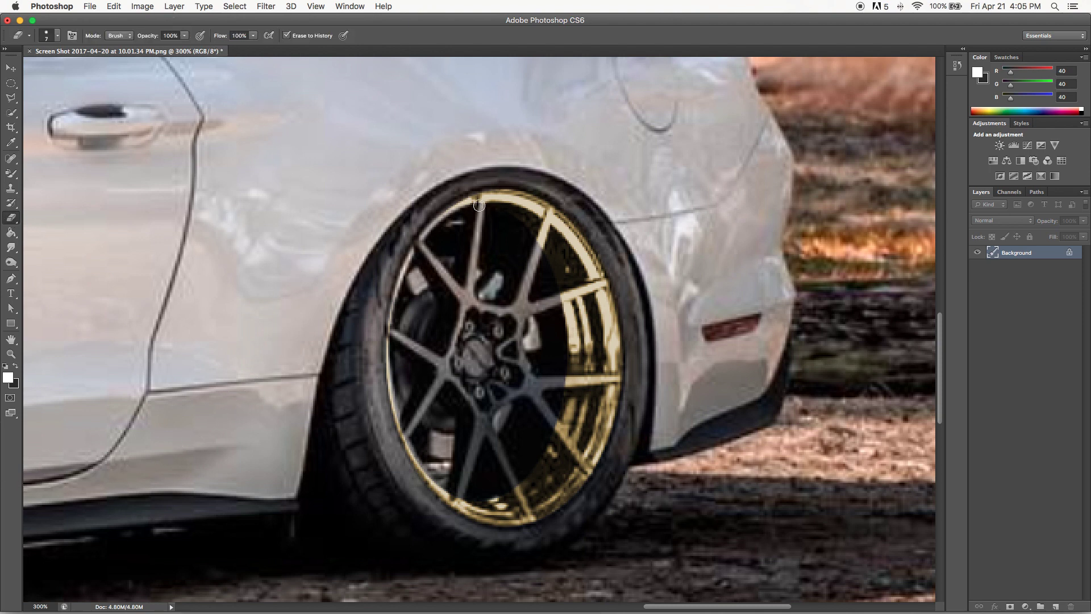
{"action": "mouse_move", "coordinate": [539, 247]}
{"action": "left_mouse_down"}
{"action": "mouse_move", "coordinate": [596, 310]}
{"action": "mouse_move", "coordinate": [603, 287]}
{"action": "left_mouse_up"}
{"action": "left_click_drag", "start_coordinate": [554, 378], "coordinate": [619, 380]}
{"action": "left_click_drag", "start_coordinate": [551, 429], "coordinate": [597, 481]}
{"action": "left_click_drag", "start_coordinate": [517, 492], "coordinate": [529, 520]}
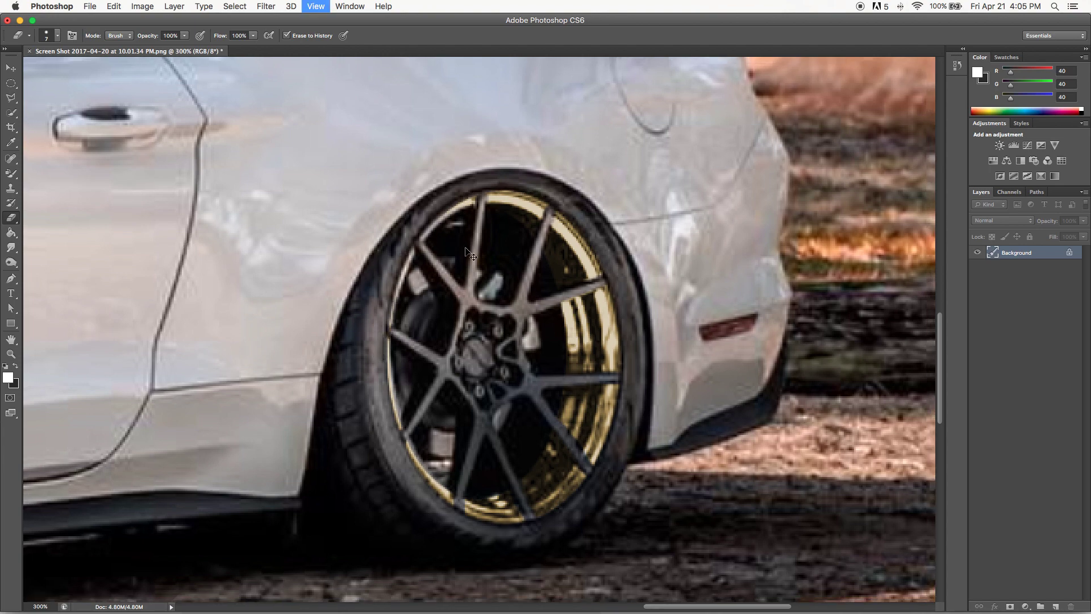
Step: Zoom to 100% to show the whole car and start a Quick Selection on the hood paint
{"action": "key", "text": "super+1"}
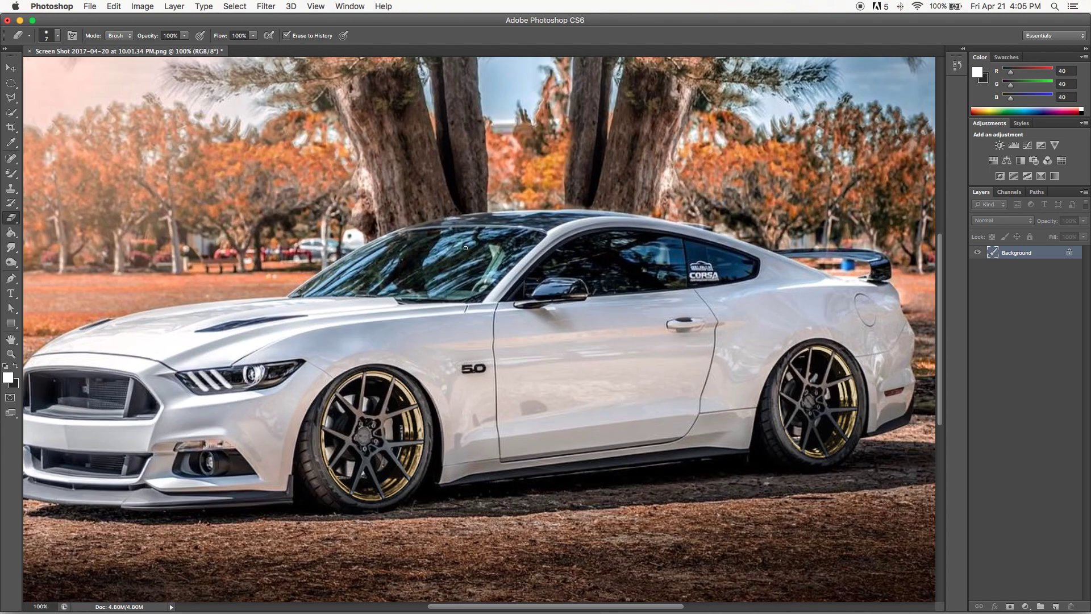
{"action": "scroll", "coordinate": [465, 248], "scroll_direction": "left", "scroll_amount": 15}
{"action": "scroll", "coordinate": [450, 246], "scroll_direction": "right", "scroll_amount": 10}
{"action": "scroll", "coordinate": [452, 247], "scroll_direction": "right", "scroll_amount": 6}
{"action": "scroll", "coordinate": [453, 248], "scroll_direction": "right", "scroll_amount": 5}
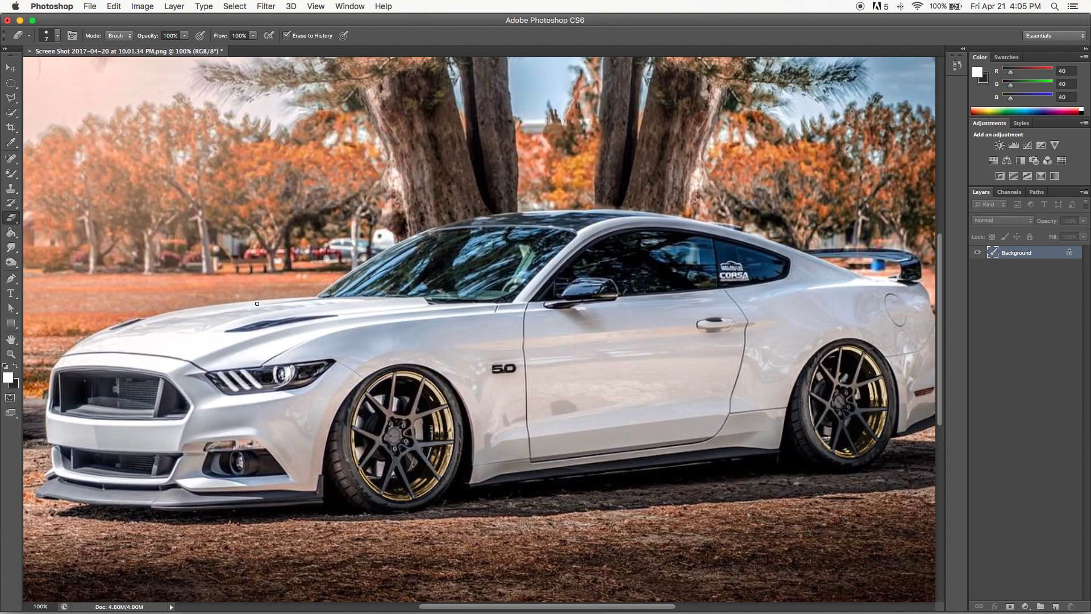
{"action": "scroll", "coordinate": [318, 304], "scroll_direction": "left", "scroll_amount": 5}
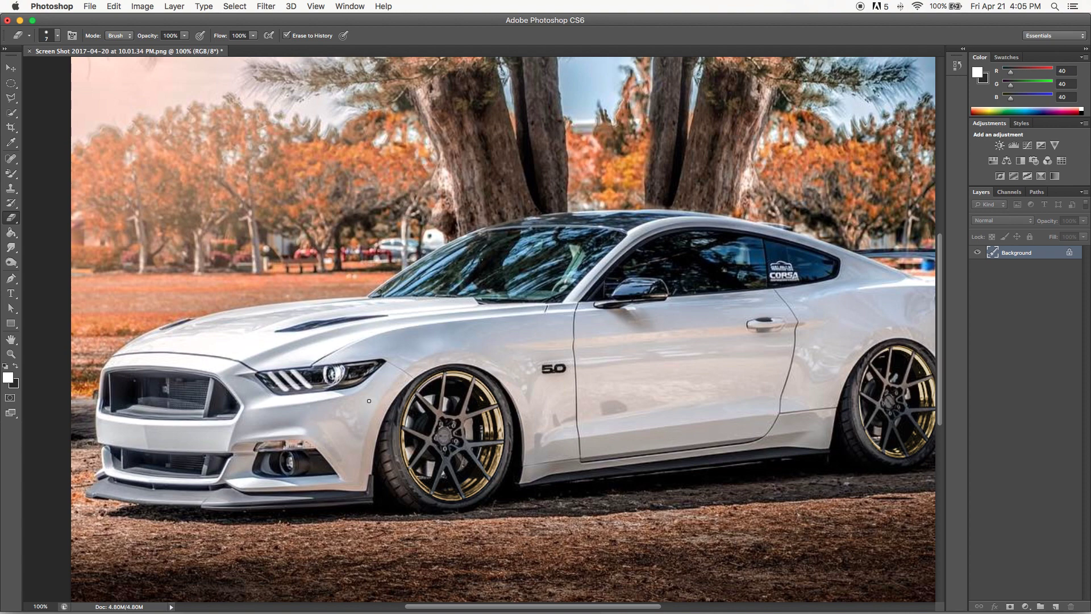
{"action": "scroll", "coordinate": [511, 370], "scroll_direction": "right", "scroll_amount": 3}
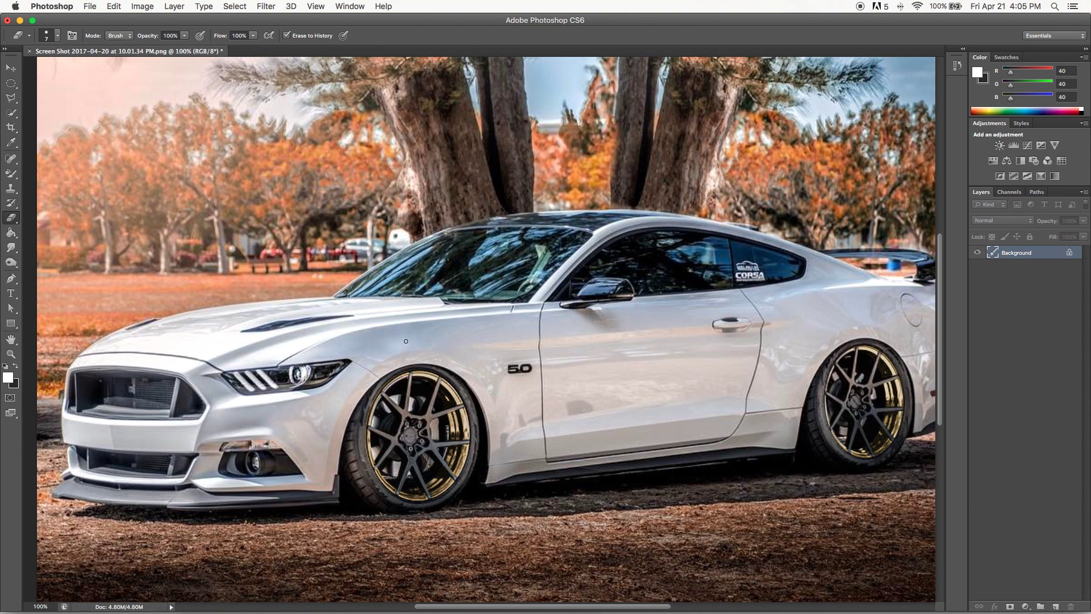
{"action": "left_click", "coordinate": [13, 114]}
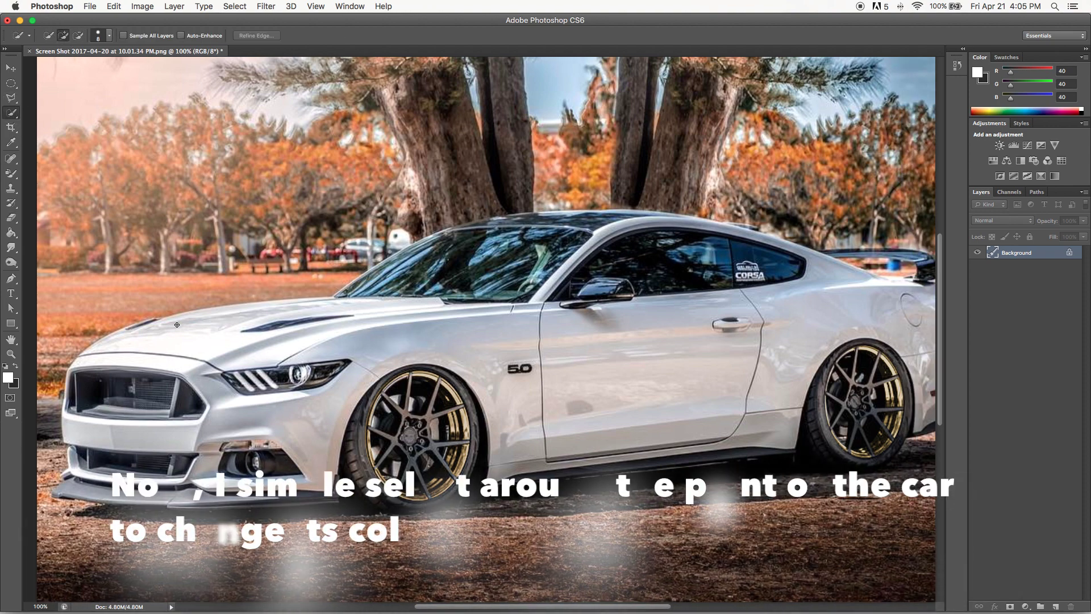
{"action": "left_click_drag", "start_coordinate": [177, 324], "coordinate": [139, 353]}
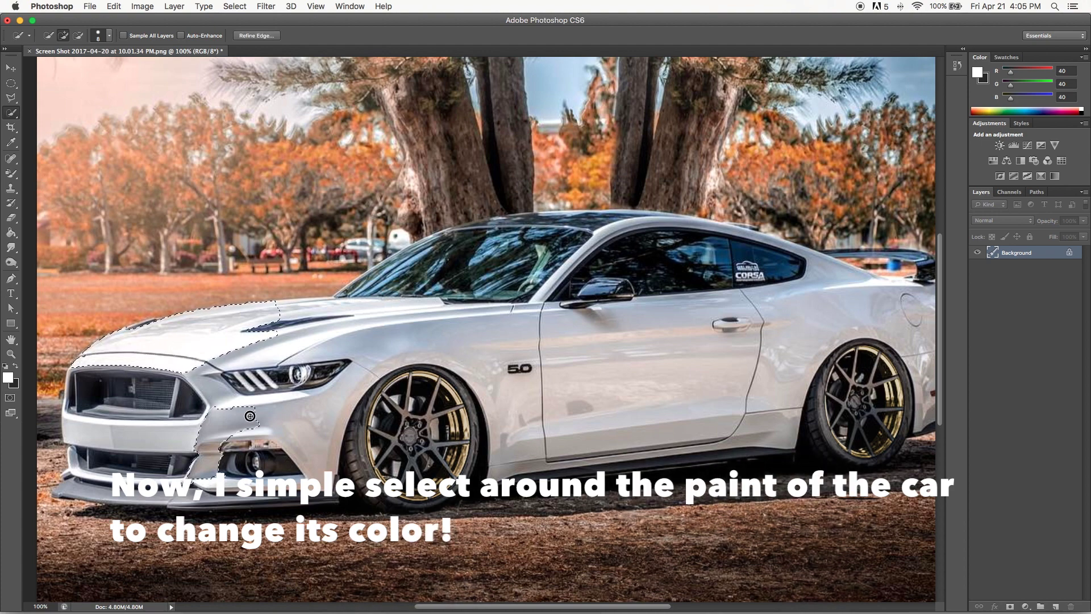
Step: Extend the Quick Selection across the hood, doors, quarter panel and roof
{"action": "left_click_drag", "start_coordinate": [217, 362], "coordinate": [274, 355]}
{"action": "left_click_drag", "start_coordinate": [419, 355], "coordinate": [799, 323]}
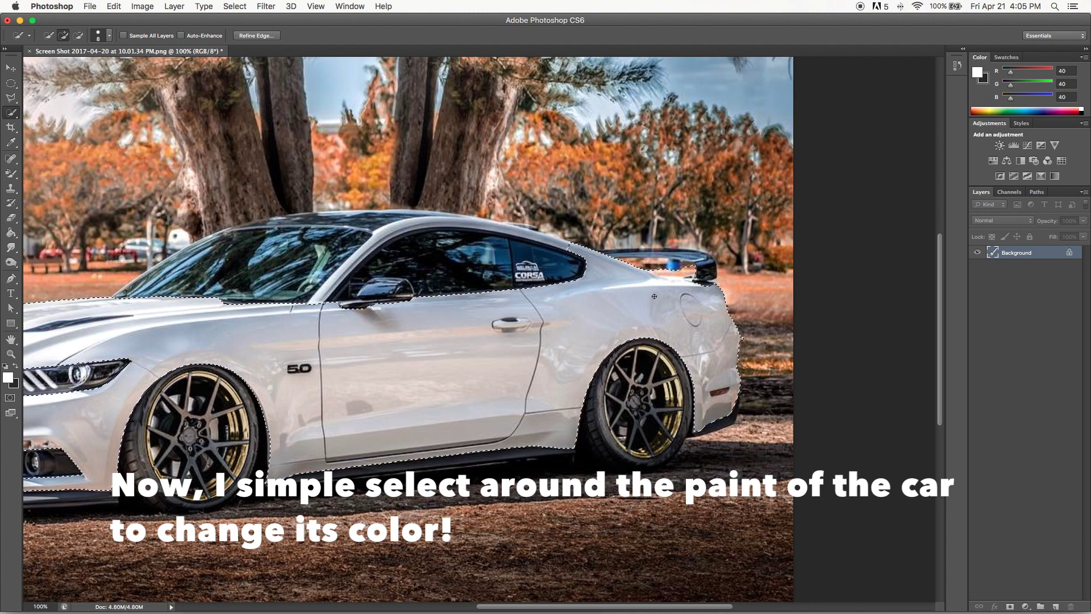
{"action": "mouse_move", "coordinate": [409, 220]}
{"action": "left_mouse_down"}
{"action": "mouse_move", "coordinate": [554, 236]}
{"action": "mouse_move", "coordinate": [83, 465]}
{"action": "mouse_move", "coordinate": [78, 379]}
{"action": "left_mouse_up"}
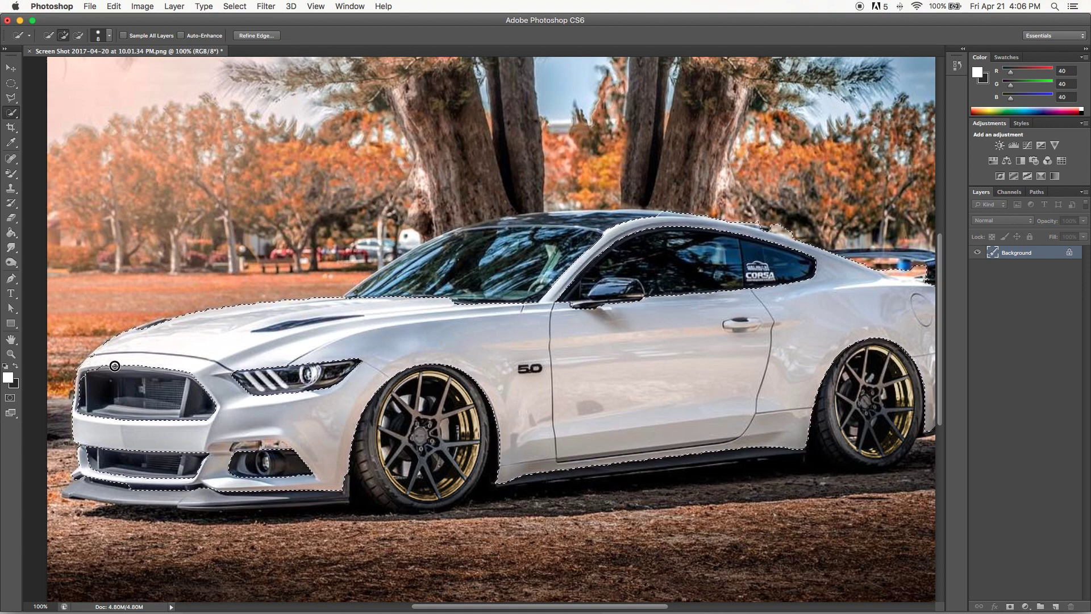
{"action": "key", "text": "l"}
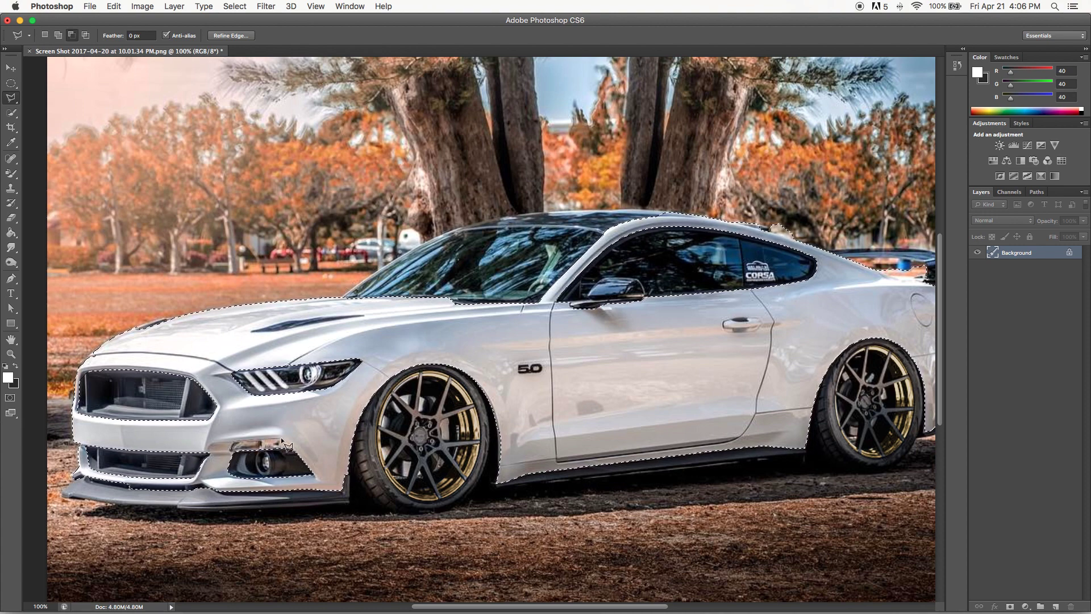
Step: Polygonal-lasso the fog light and the bump above the roof out of the selection
{"action": "left_click", "coordinate": [237, 456]}
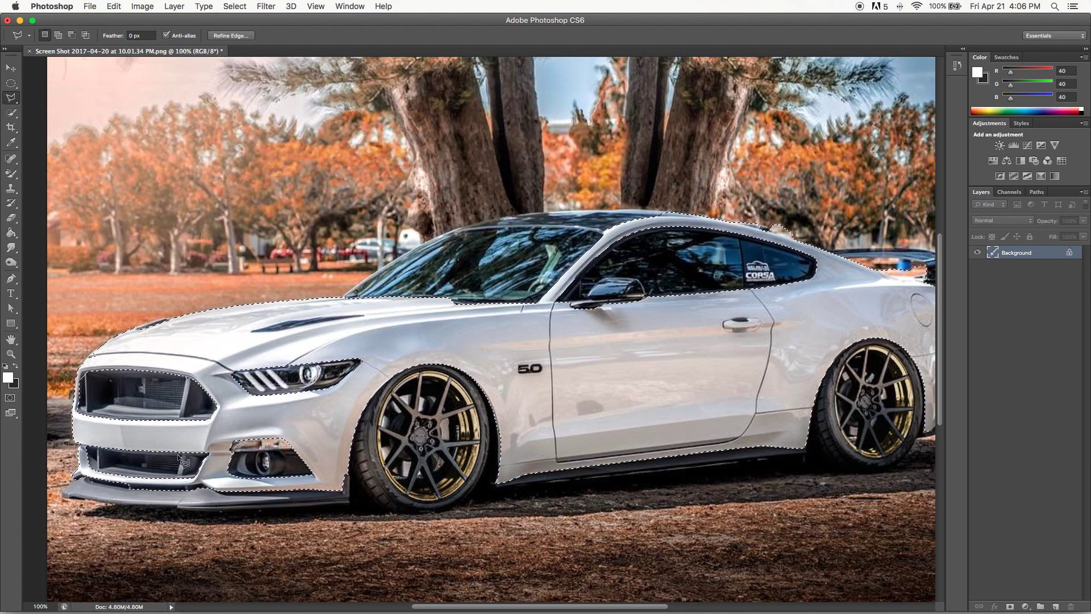
{"action": "key", "text": "alt"}
{"action": "scroll", "coordinate": [548, 269], "scroll_direction": "right", "scroll_amount": 5}
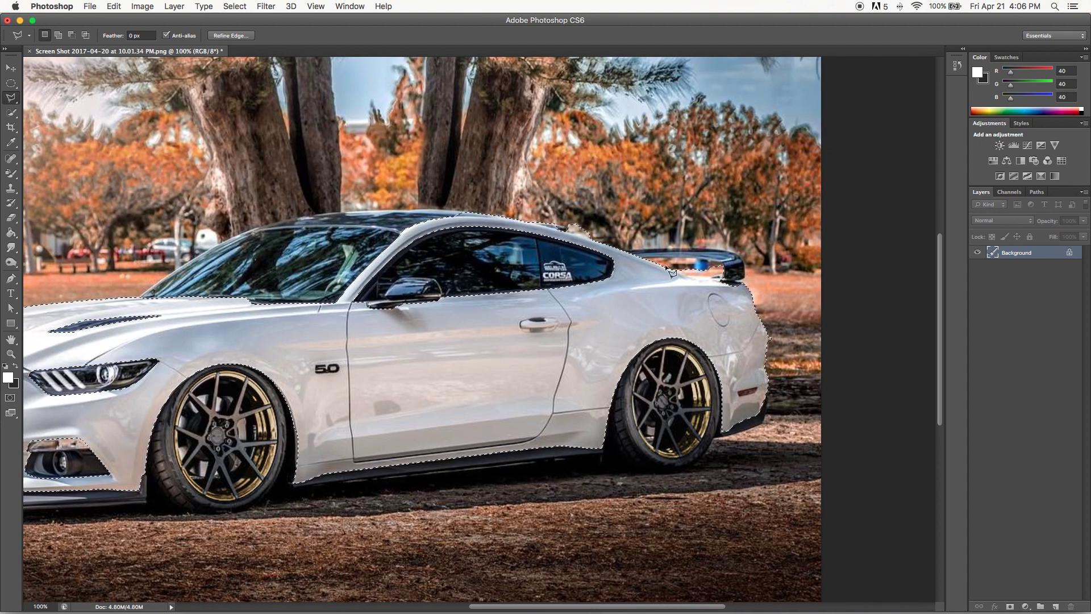
{"action": "left_click", "coordinate": [600, 241], "text": "alt"}
{"action": "left_click", "coordinate": [597, 207]}
{"action": "left_click", "coordinate": [533, 207]}
{"action": "left_click", "coordinate": [599, 241]}
{"action": "scroll", "coordinate": [499, 333], "scroll_direction": "left", "scroll_amount": 3}
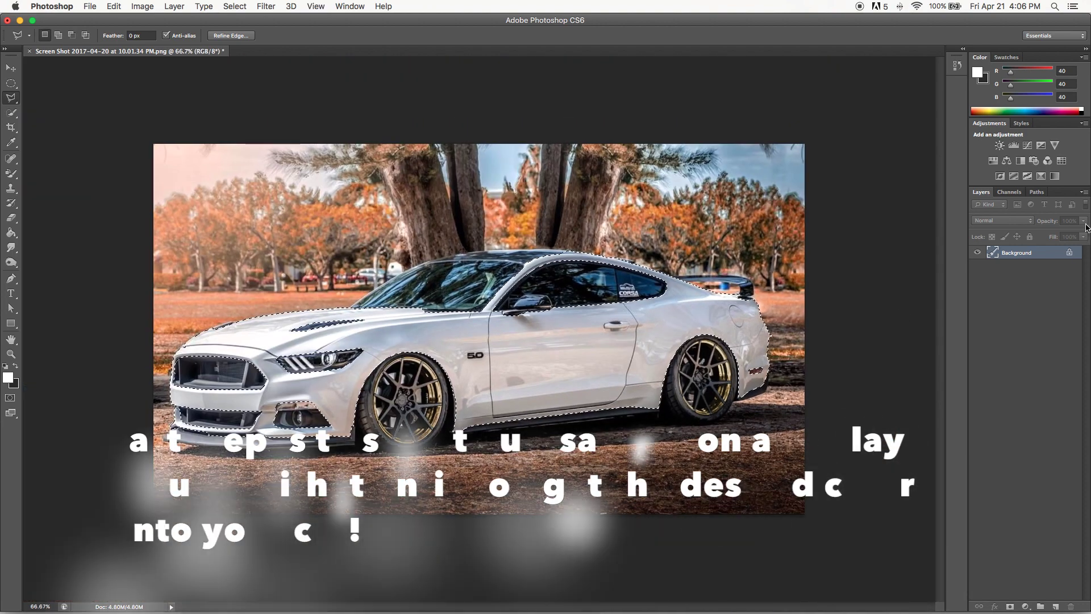
Step: Colorize the car body green with Hue 80, Saturation 49 and Lightness -24
{"action": "left_click", "coordinate": [528, 161]}
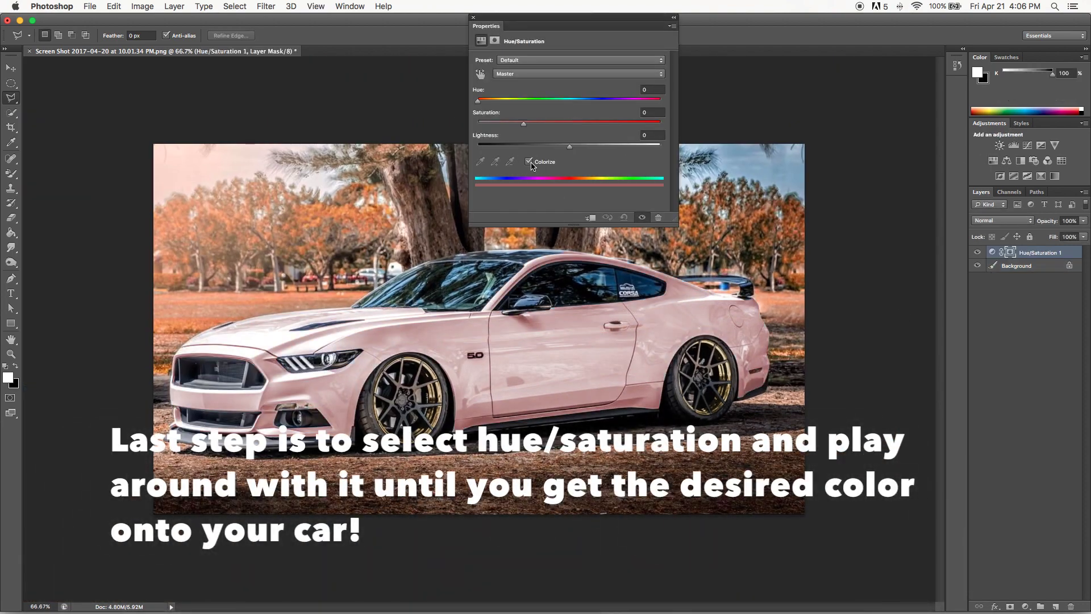
{"action": "left_click_drag", "start_coordinate": [490, 102], "coordinate": [514, 101]}
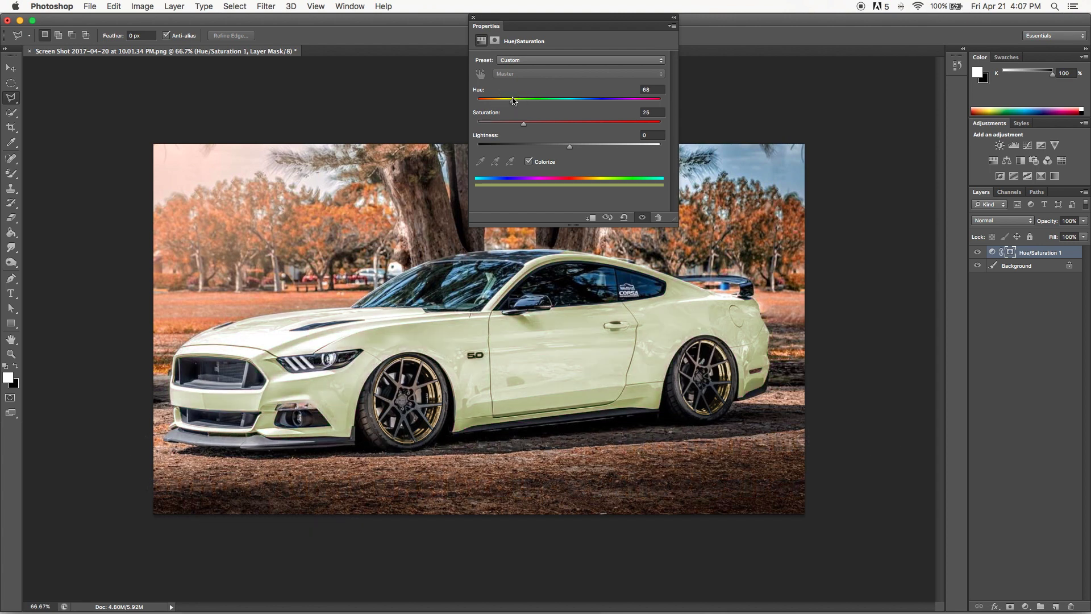
{"action": "left_click", "coordinate": [572, 122]}
{"action": "left_click_drag", "start_coordinate": [569, 146], "coordinate": [555, 146]}
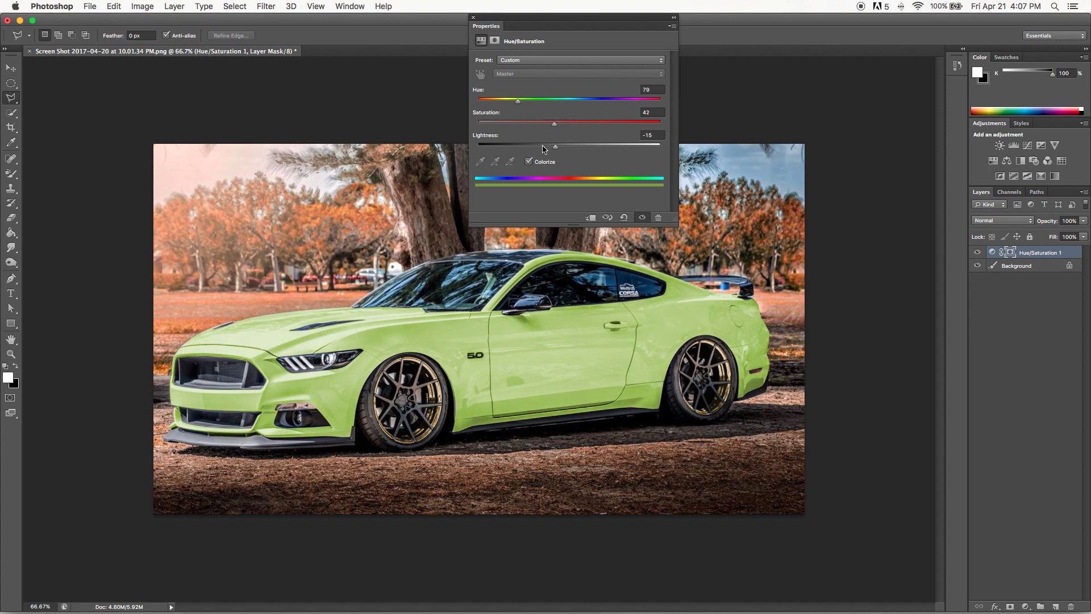
{"action": "left_click_drag", "start_coordinate": [543, 149], "coordinate": [550, 149]}
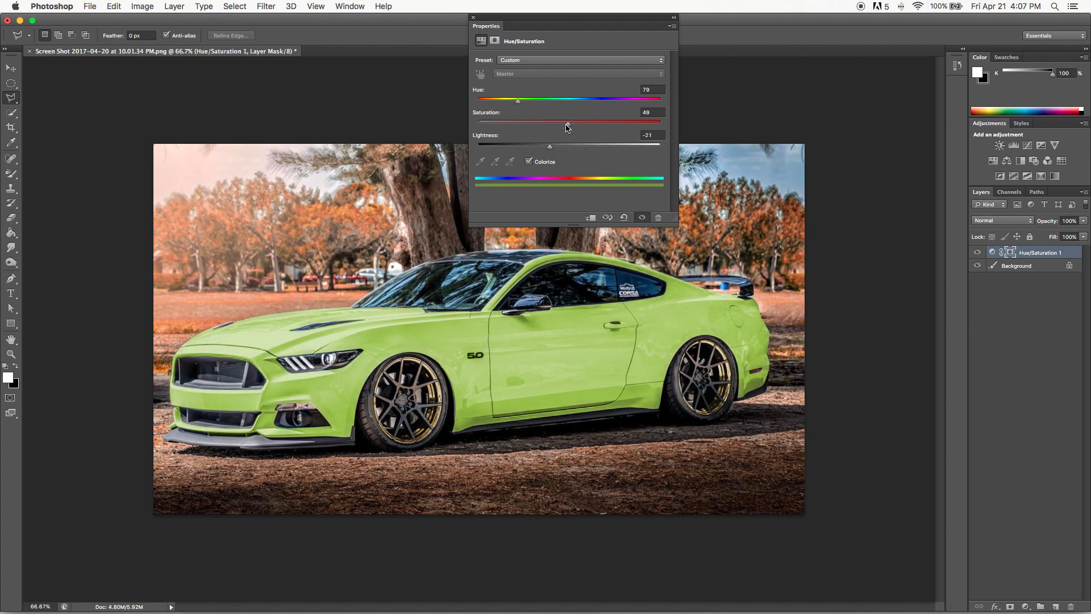
{"action": "left_click_drag", "start_coordinate": [550, 147], "coordinate": [549, 148]}
Step: Briefly try blue, restore lime green, and merge the adjustment into the photo with Merge Visible
{"action": "mouse_move", "coordinate": [590, 100]}
{"action": "left_mouse_down"}
{"action": "mouse_move", "coordinate": [480, 100]}
{"action": "mouse_move", "coordinate": [591, 101]}
{"action": "left_mouse_up"}
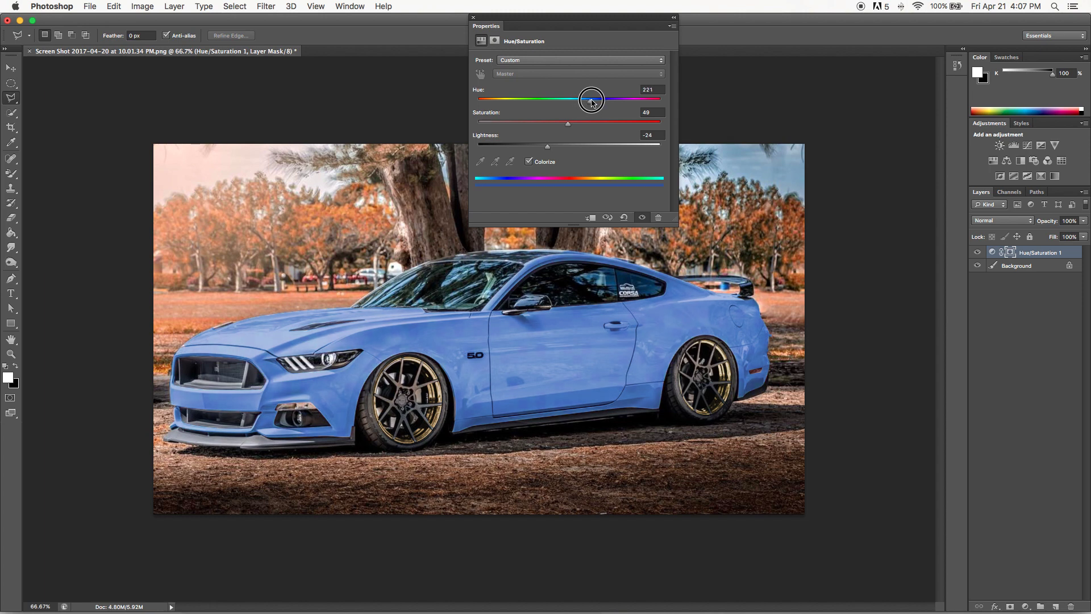
{"action": "left_click", "coordinate": [519, 101]}
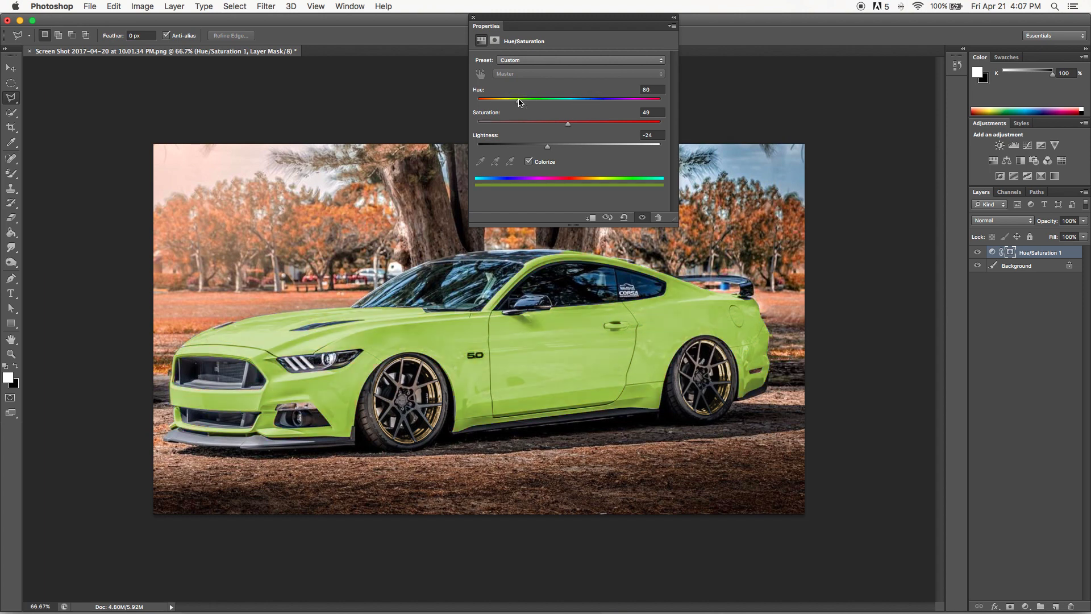
{"action": "left_click", "coordinate": [473, 17]}
{"action": "right_click", "coordinate": [1037, 253]}
{"action": "left_click", "coordinate": [978, 475]}
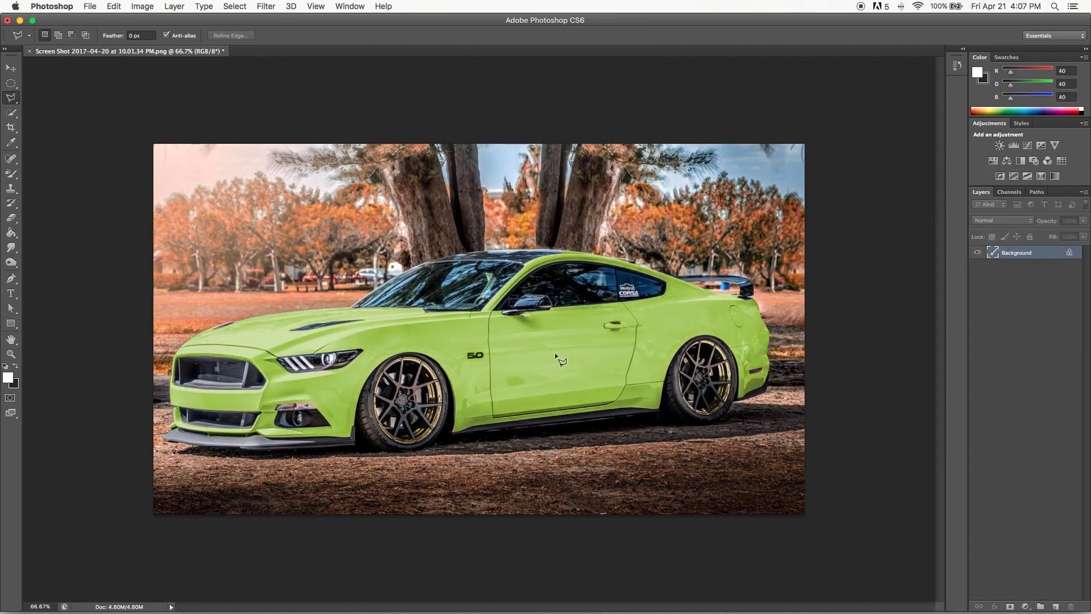